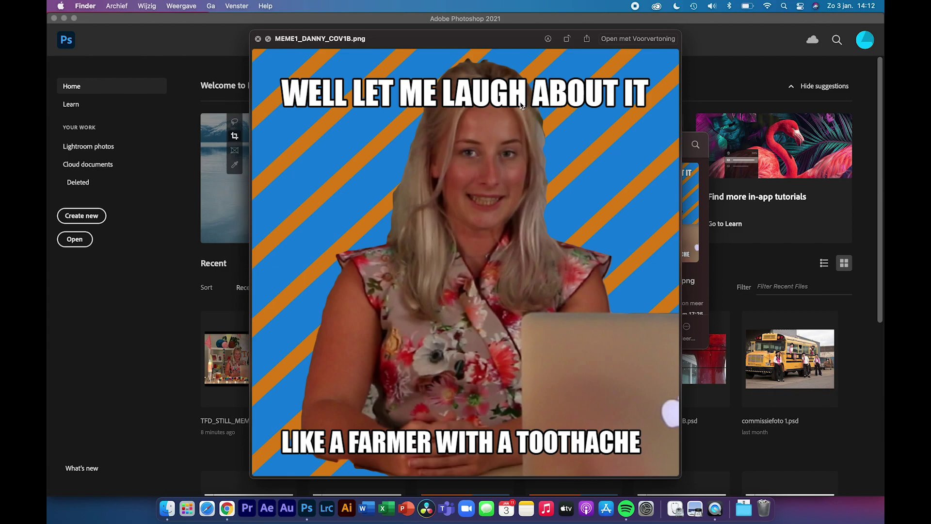
# Step: Close the Quick Look meme preview and bring Photoshop's home screen to the front
pyautogui.press('space')
pyautogui.click(418, 30)
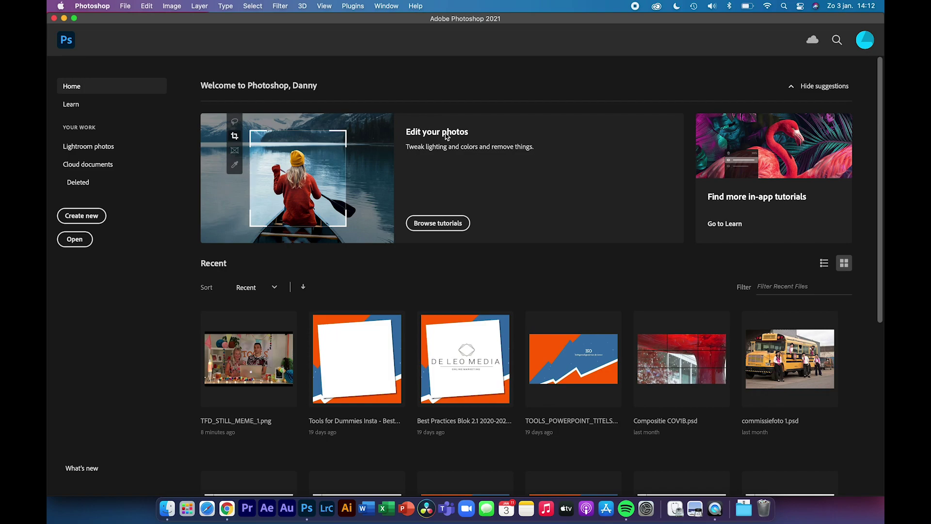
# Step: Set the new document to width 1000 px, height 1000 px, 72 ppi, with Transparent background contents
pyautogui.click(82, 216)
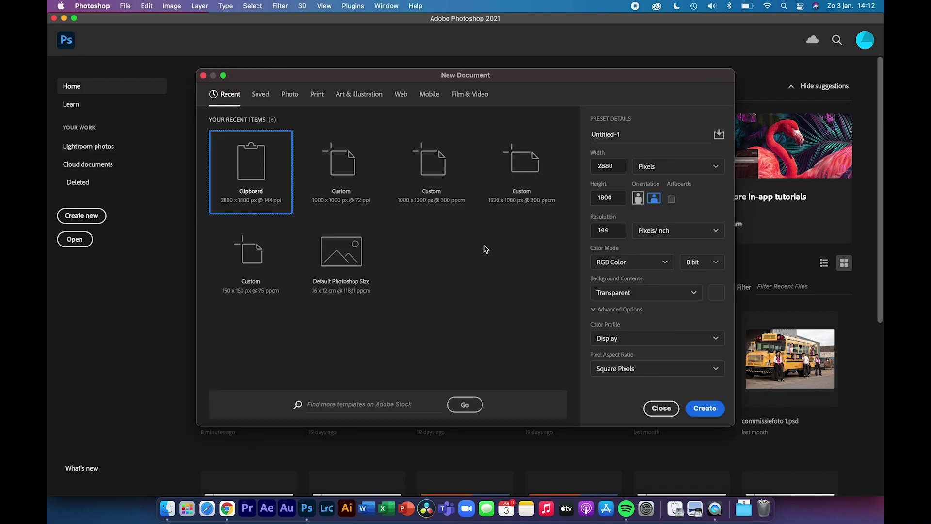
pyautogui.doubleClick(605, 166)
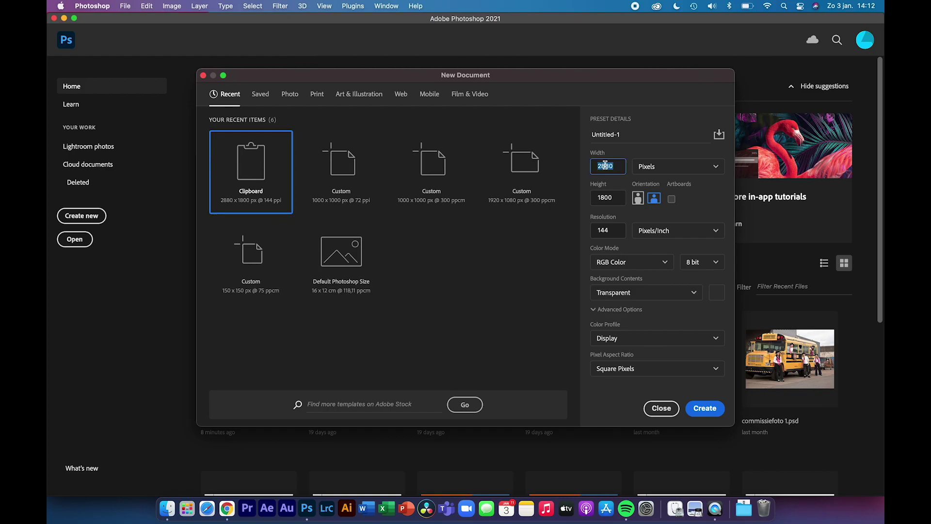
pyautogui.write('1000')
pyautogui.doubleClick(603, 202)
pyautogui.write('1000')
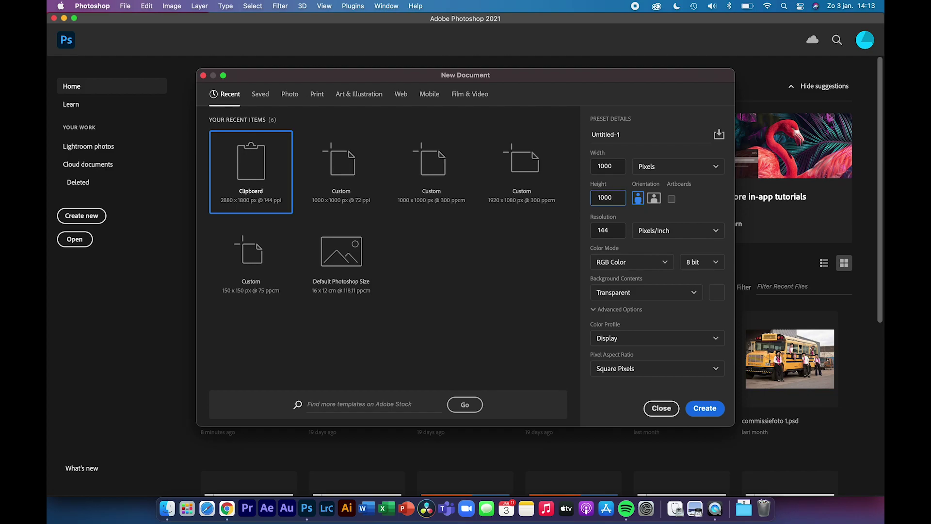
pyautogui.doubleClick(609, 231)
pyautogui.write('72')
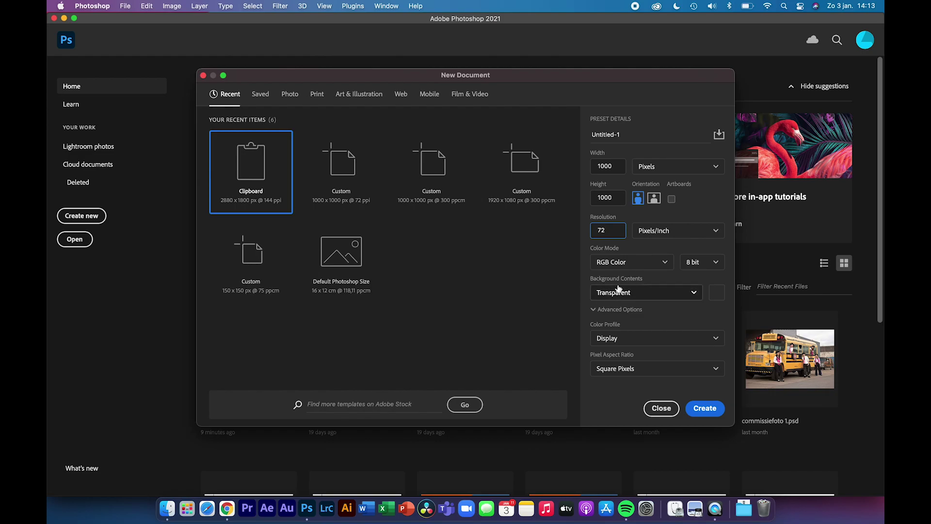
pyautogui.click(694, 293)
pyautogui.click(693, 293)
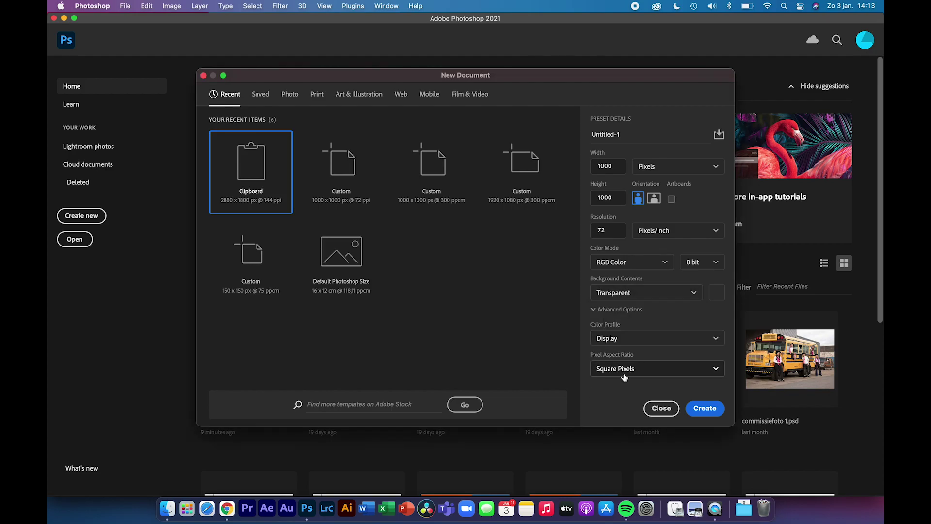
# Step: Create the 1000 × 1000 canvas and place-embed TFD_STILL_MEME_1.jpg from the MEMES folder
pyautogui.click(705, 410)
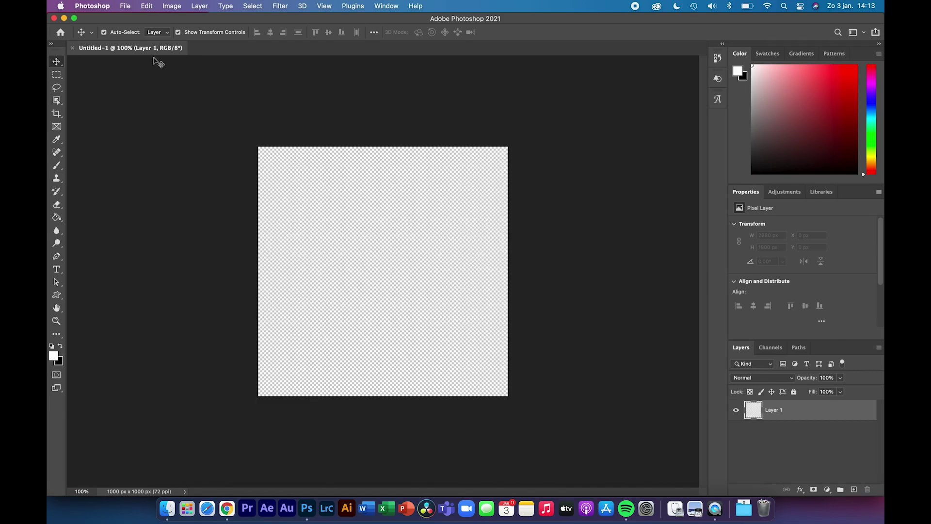
pyautogui.click(125, 7)
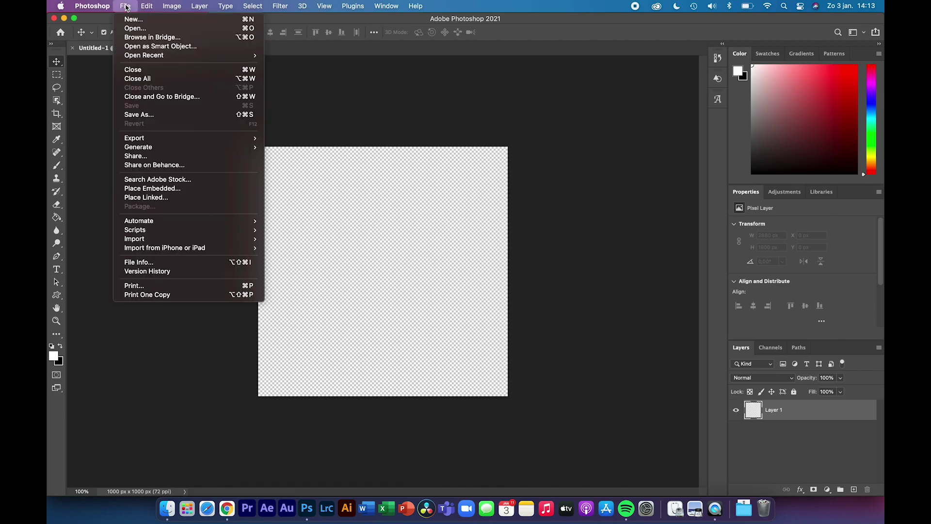
pyautogui.click(165, 189)
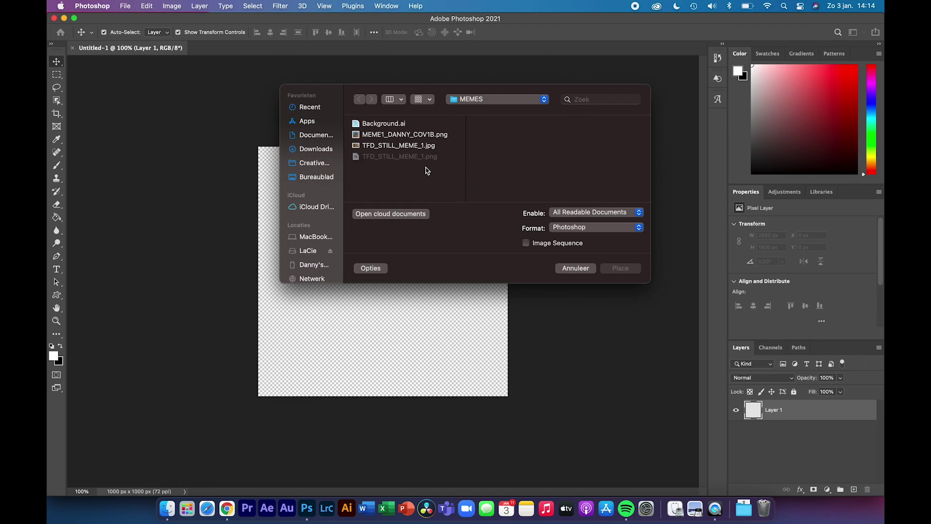
pyautogui.click(386, 148)
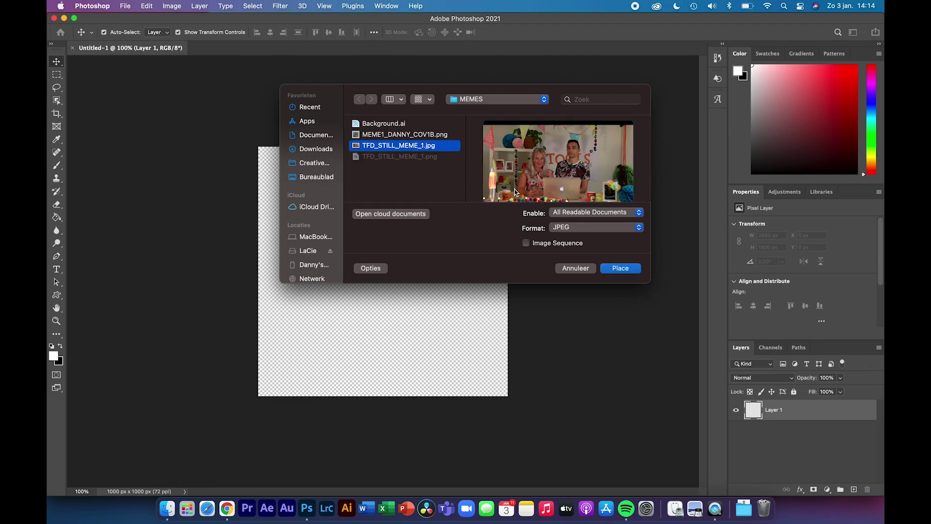
pyautogui.click(618, 269)
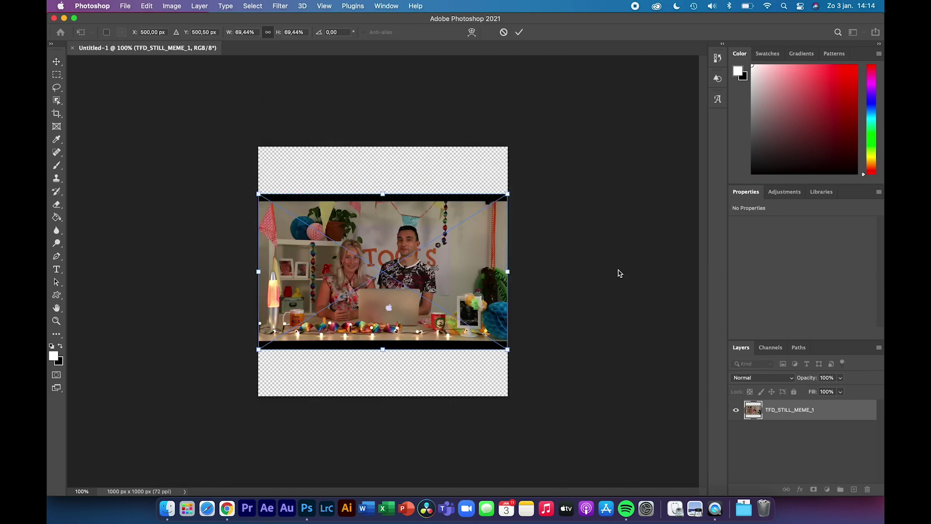
# Step: Scale the placed still to about 196.8% and reposition it so the woman is centred on the canvas
pyautogui.press('Return')
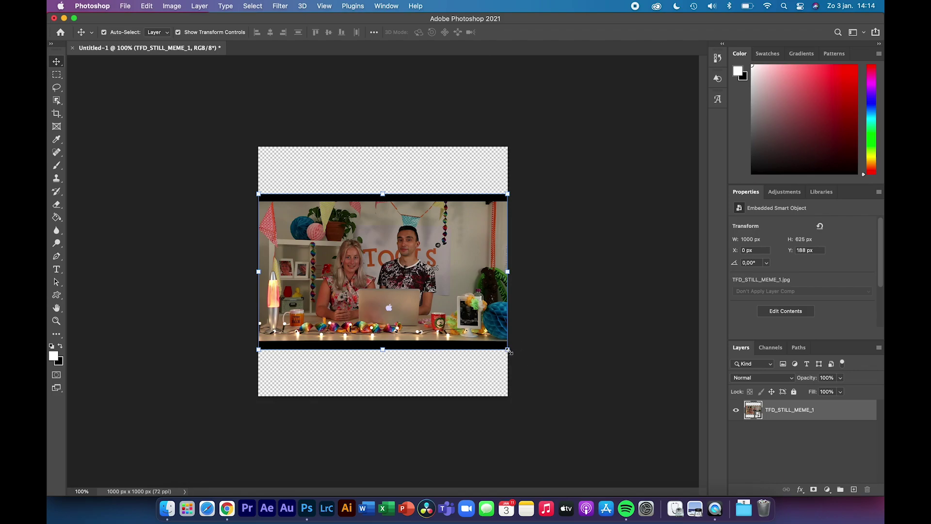
pyautogui.moveTo(508, 352); pyautogui.dragTo(723, 436)
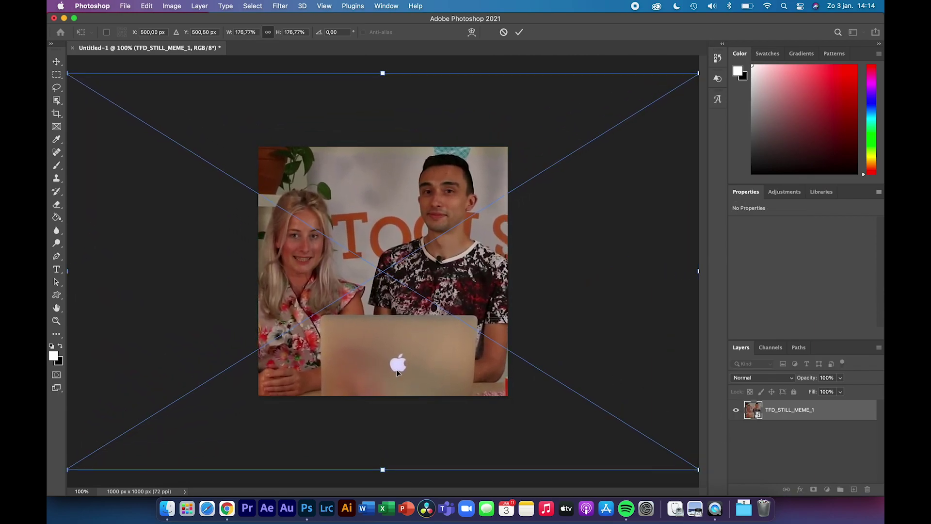
pyautogui.scroll(-5, 344, 359)
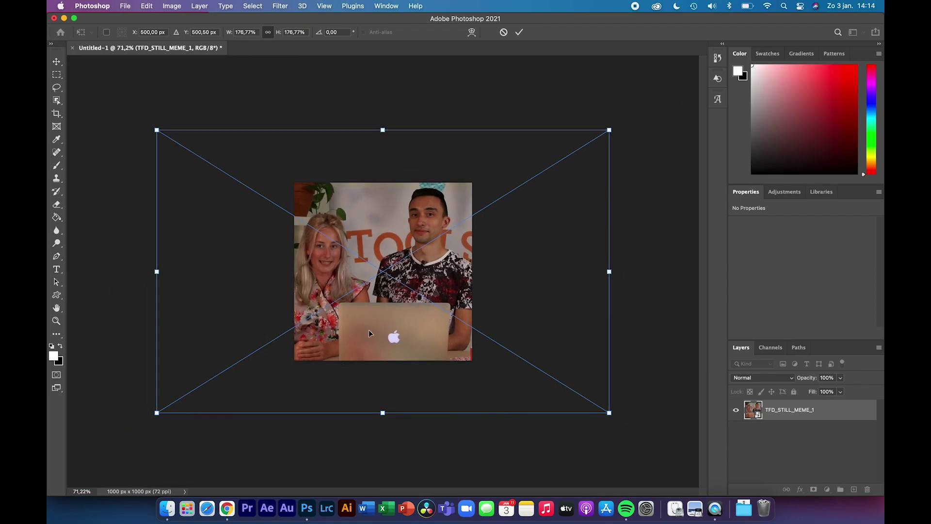
pyautogui.moveTo(369, 330); pyautogui.dragTo(424, 323)
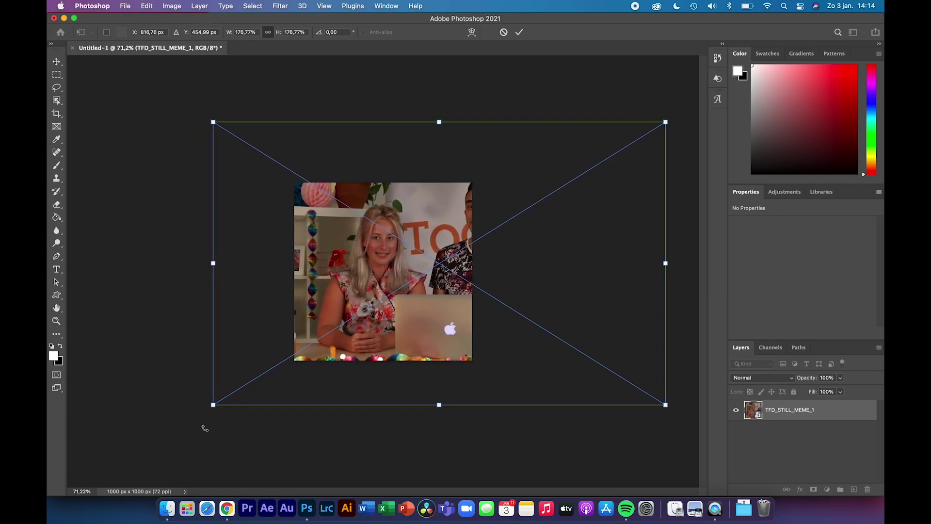
pyautogui.moveTo(213, 404); pyautogui.dragTo(162, 435)
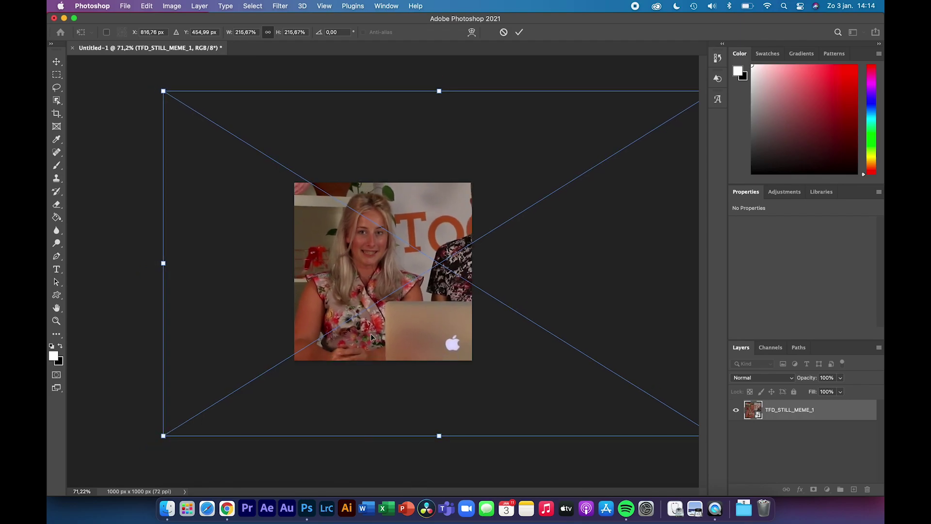
pyautogui.moveTo(370, 337); pyautogui.dragTo(395, 322)
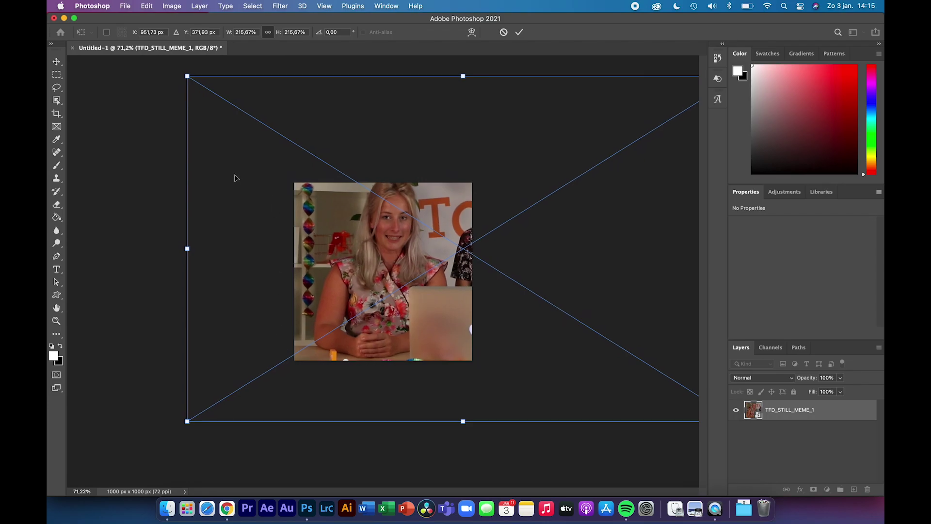
pyautogui.moveTo(187, 77); pyautogui.dragTo(212, 92)
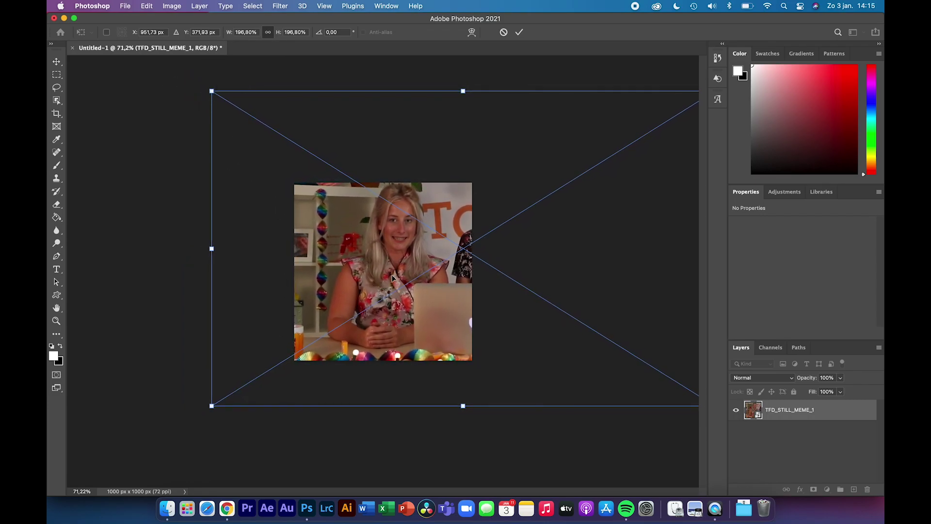
pyautogui.moveTo(393, 277); pyautogui.dragTo(388, 283)
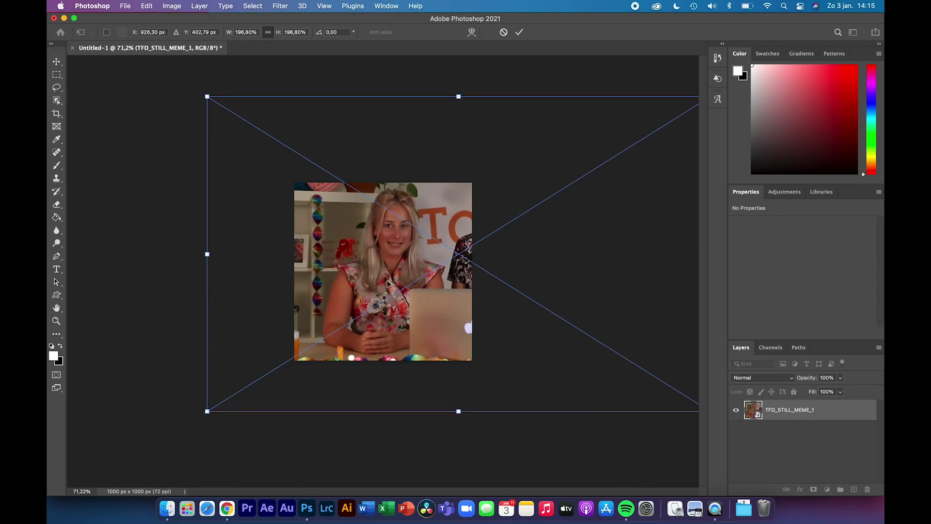
pyautogui.press('Return')
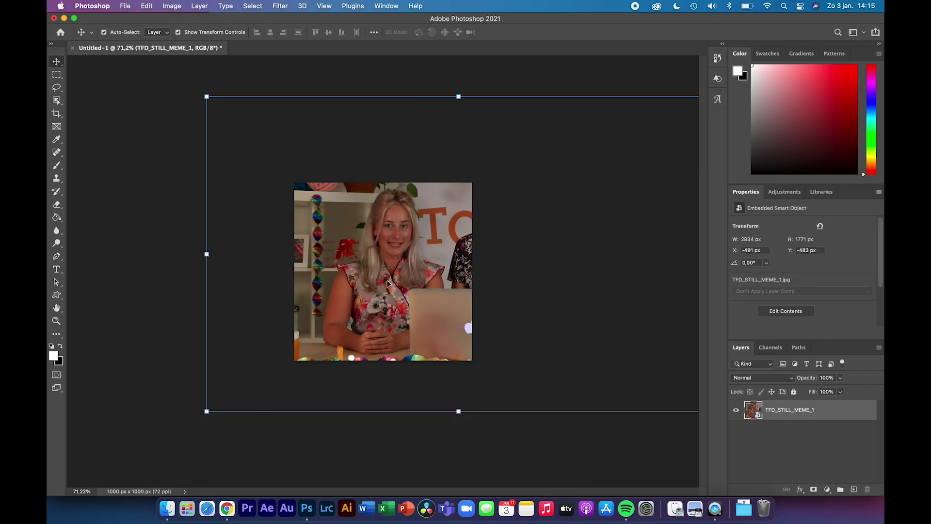
pyautogui.click(135, 231)
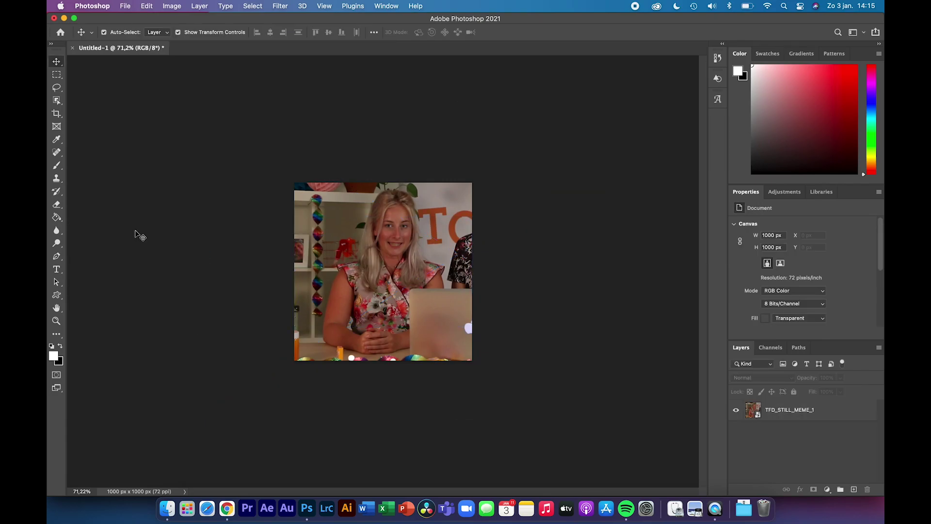
# Step: Choose the Object Selection Tool, dismiss the no-layers-selected alerts, and activate the TFD_STILL_MEME_1 layer
pyautogui.click(57, 101)
pyautogui.rightClick(57, 103)
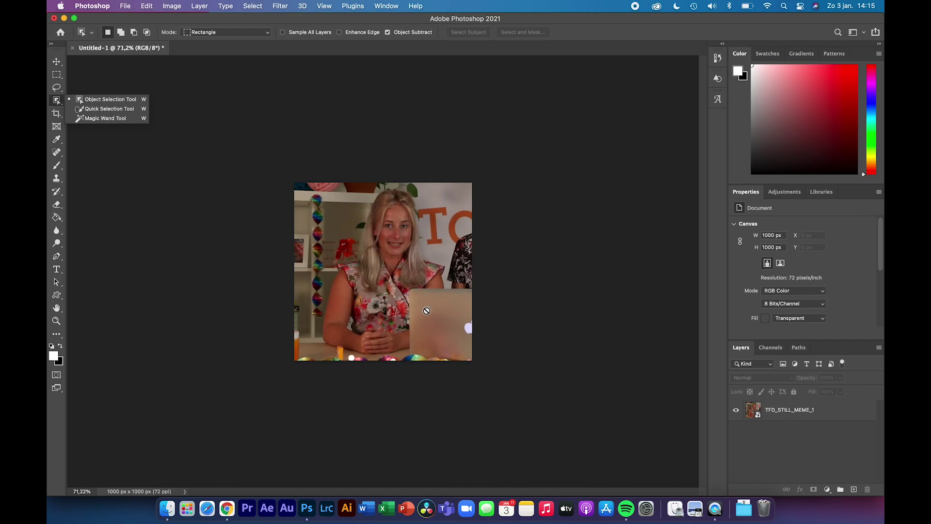
pyautogui.click(382, 292)
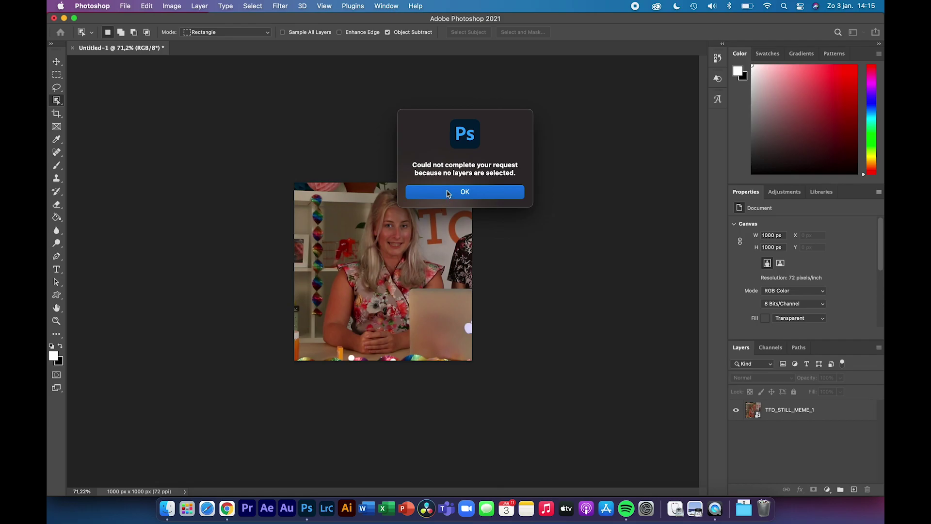
pyautogui.click(446, 193)
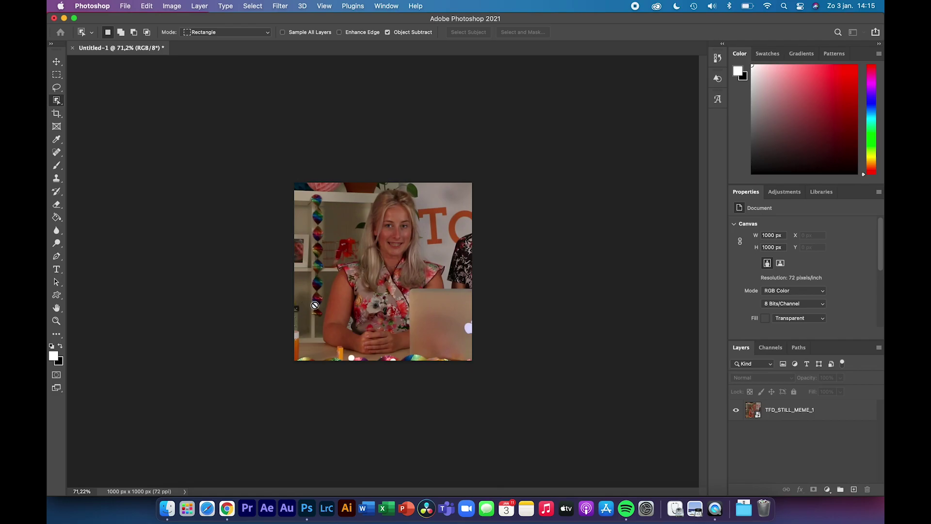
pyautogui.rightClick(59, 103)
pyautogui.click(92, 100)
pyautogui.click(422, 312)
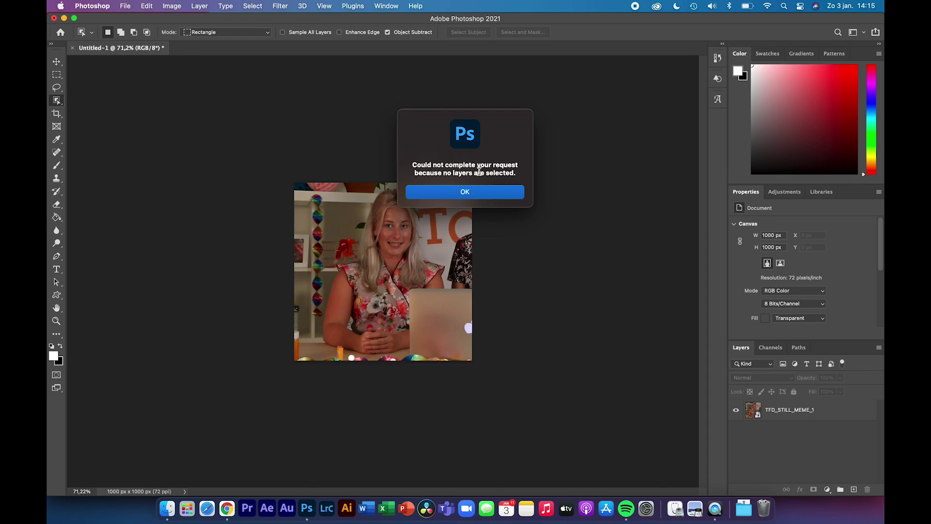
pyautogui.click(456, 196)
pyautogui.click(795, 413)
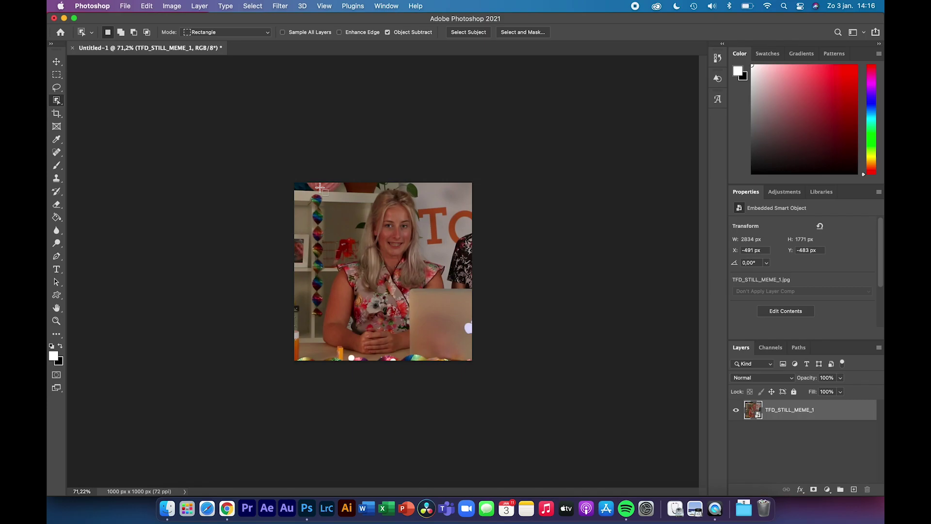
# Step: Box-select the woman with Object Selection, then brush with Quick Selection to add the laptop
pyautogui.moveTo(319, 187); pyautogui.dragTo(442, 356)
pyautogui.moveTo(443, 355); pyautogui.dragTo(444, 356)
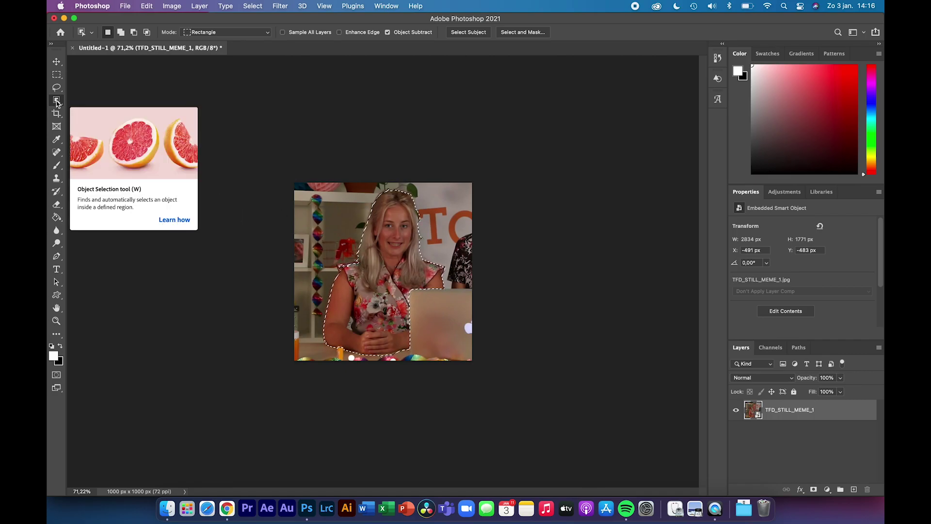
pyautogui.moveTo(57, 102); pyautogui.dragTo(101, 110)
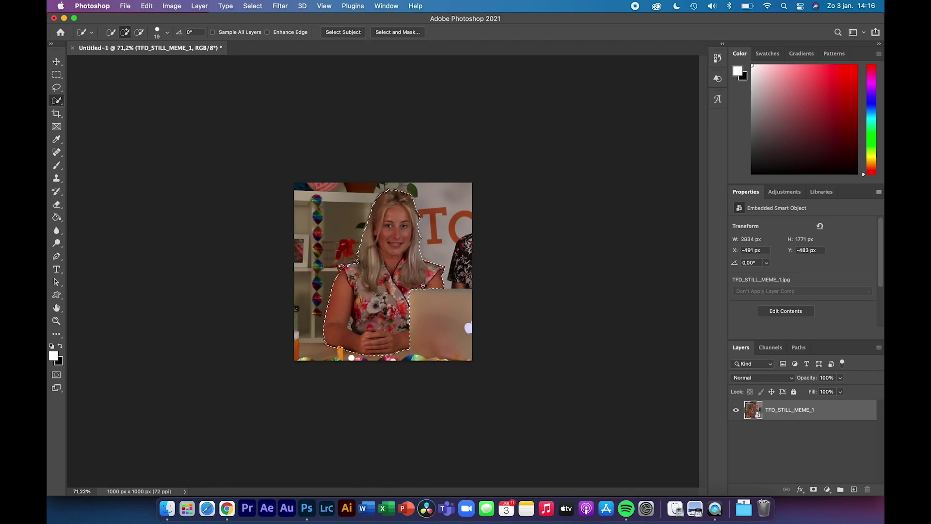
pyautogui.moveTo(424, 286); pyautogui.dragTo(434, 297)
# Step: Zoom in on the woman and hold Option to put Quick Selection into subtract mode
pyautogui.scroll(6, 382, 269)
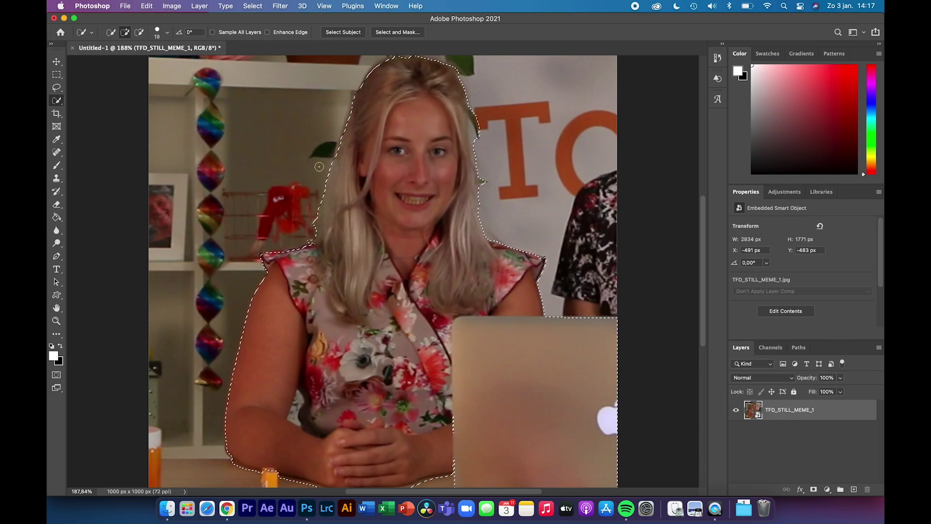
pyautogui.press('alt')
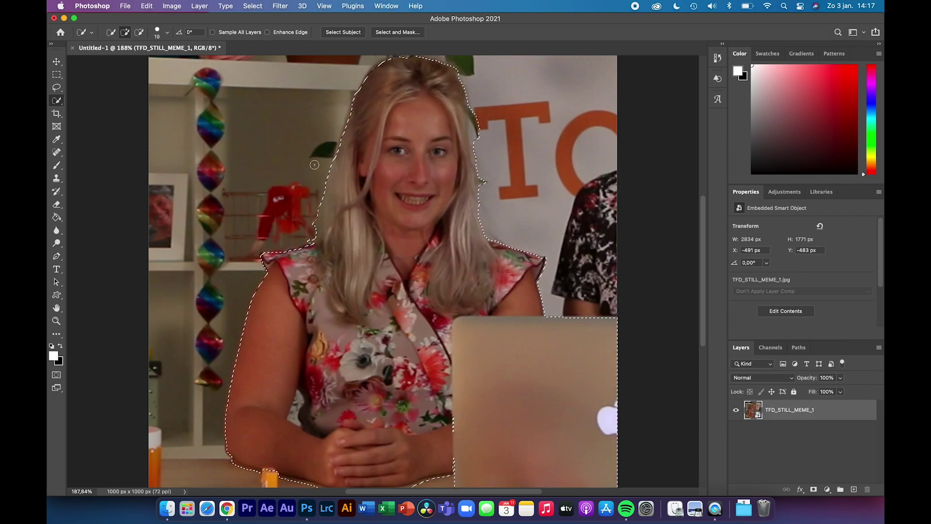
pyautogui.press('alt')
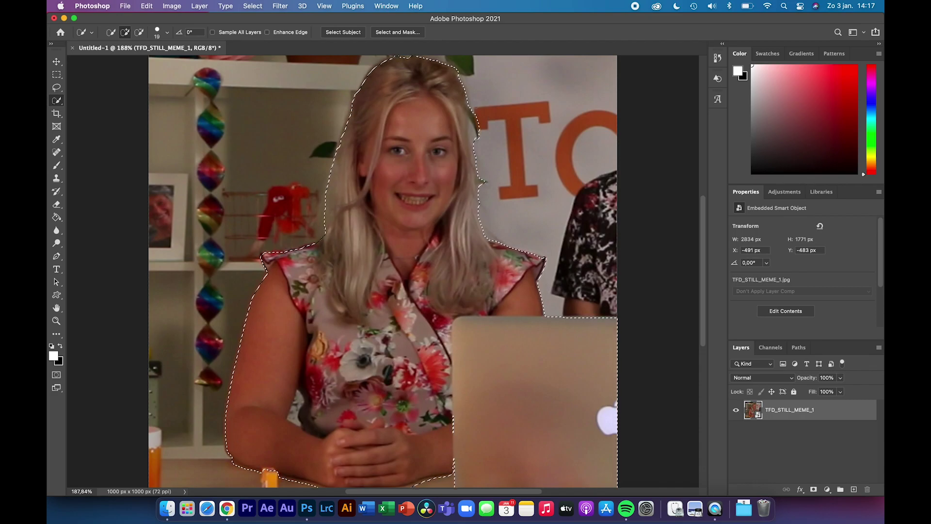
# Step: Subtract stray background around the woman's hair, shoulders and arms, keeping the laptop selected
pyautogui.press('alt')
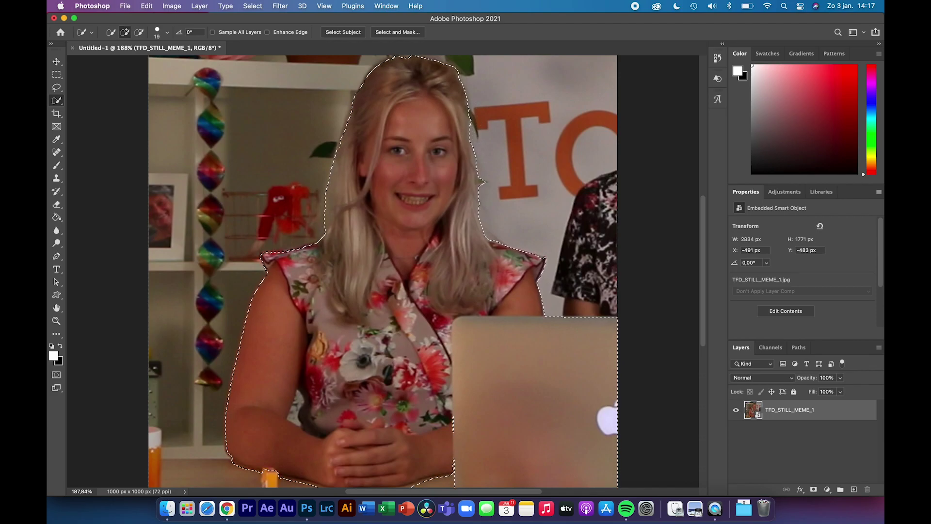
pyautogui.press('alt')
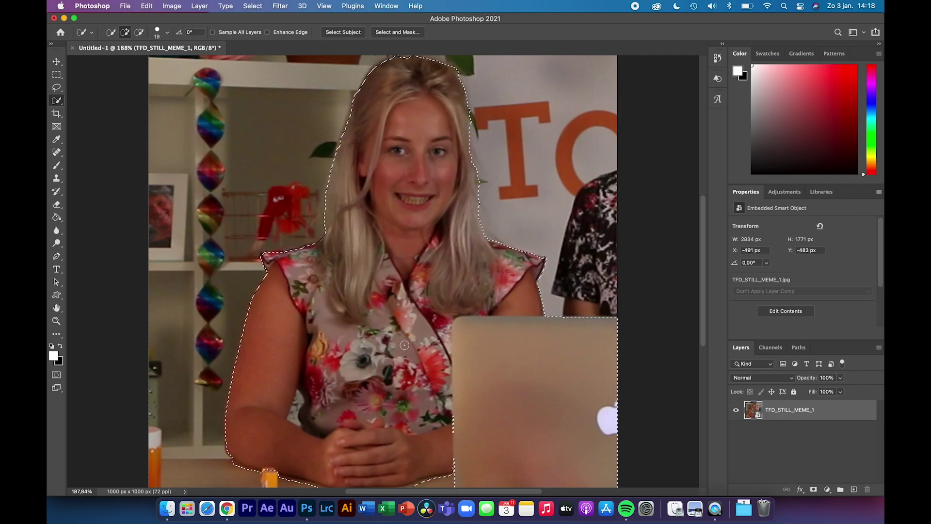
pyautogui.scroll(-5, 405, 345)
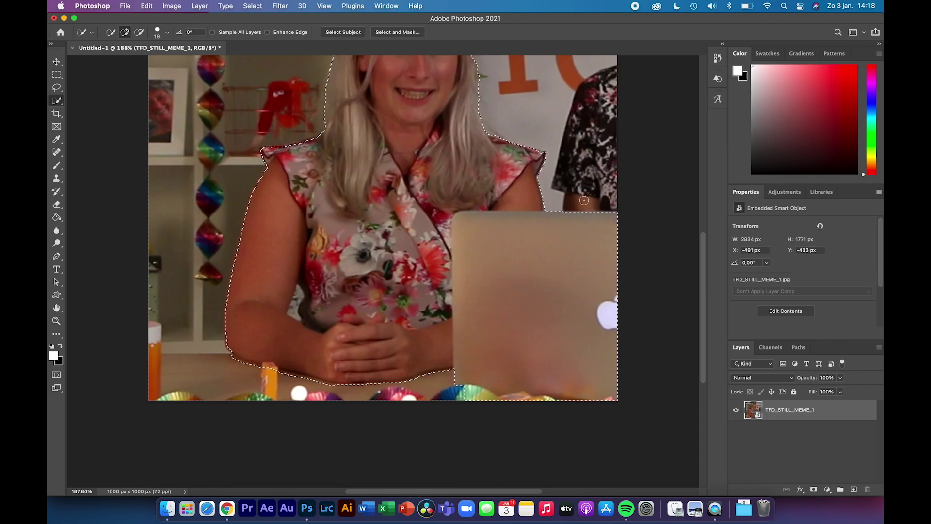
pyautogui.scroll(5, 593, 209)
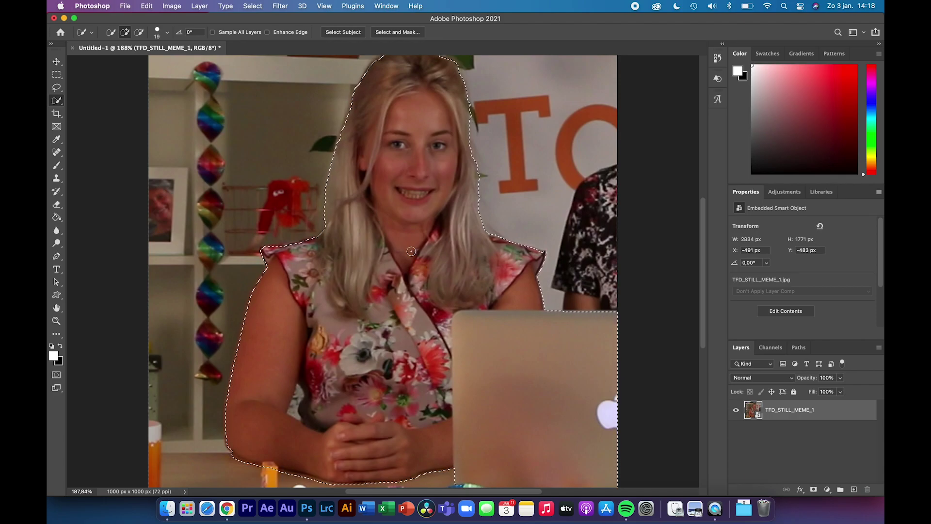
# Step: Add a layer mask to TFD_STILL_MEME_1 from the selection, cutting out the woman and laptop
pyautogui.click(814, 491)
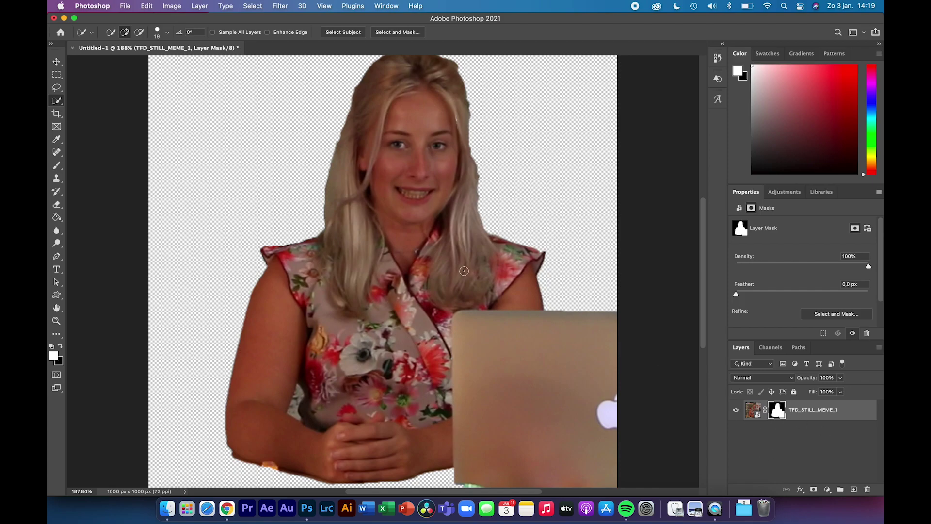
pyautogui.scroll(-1, 464, 271)
pyautogui.scroll(-3, 464, 270)
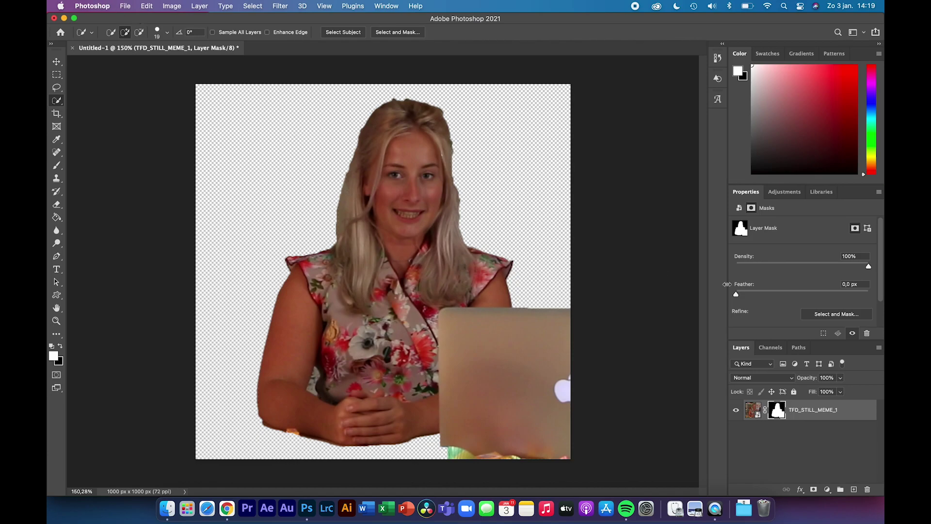
# Step: Place-embed Background.ai and stretch the sunburst to 1020 × 1100 px covering the canvas
pyautogui.click(794, 441)
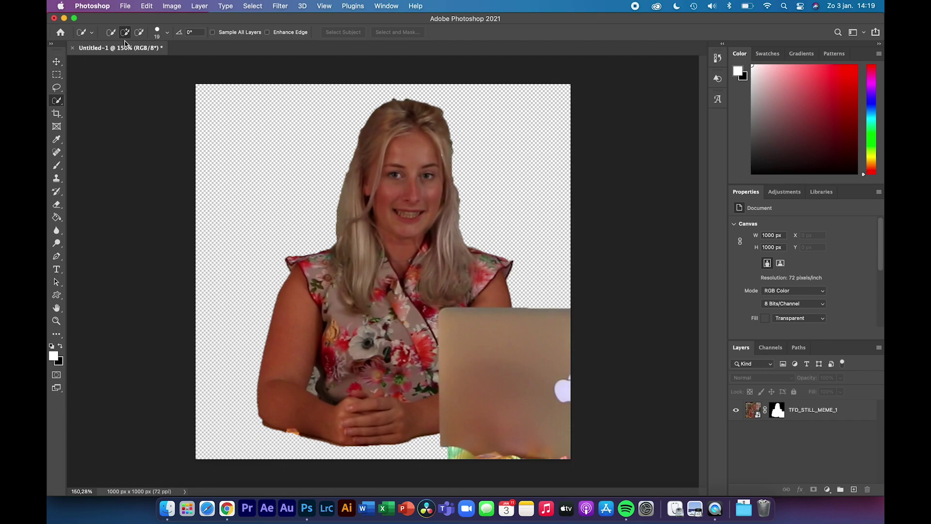
pyautogui.click(126, 7)
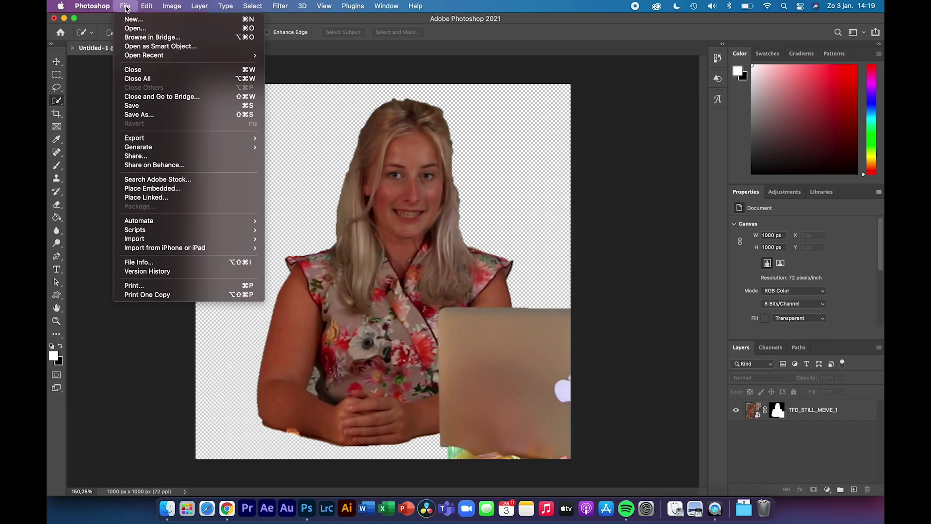
pyautogui.click(153, 189)
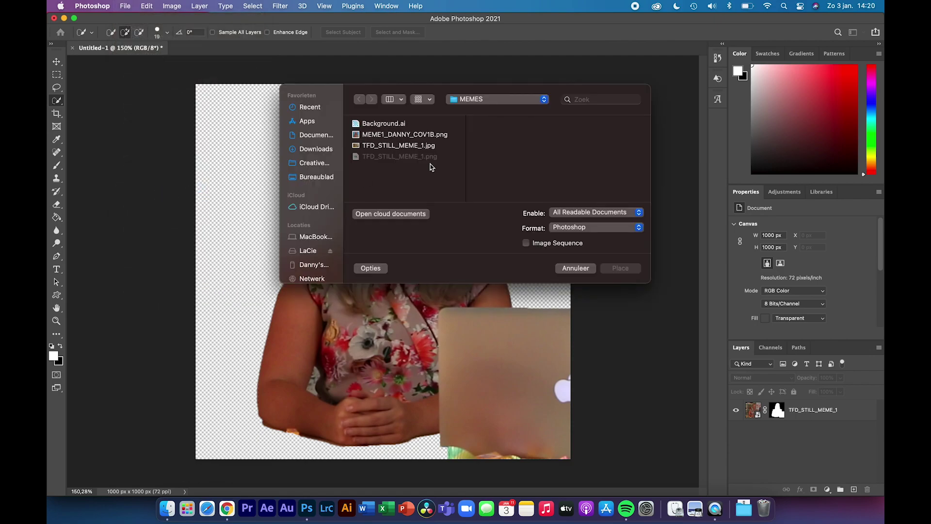
pyautogui.click(385, 127)
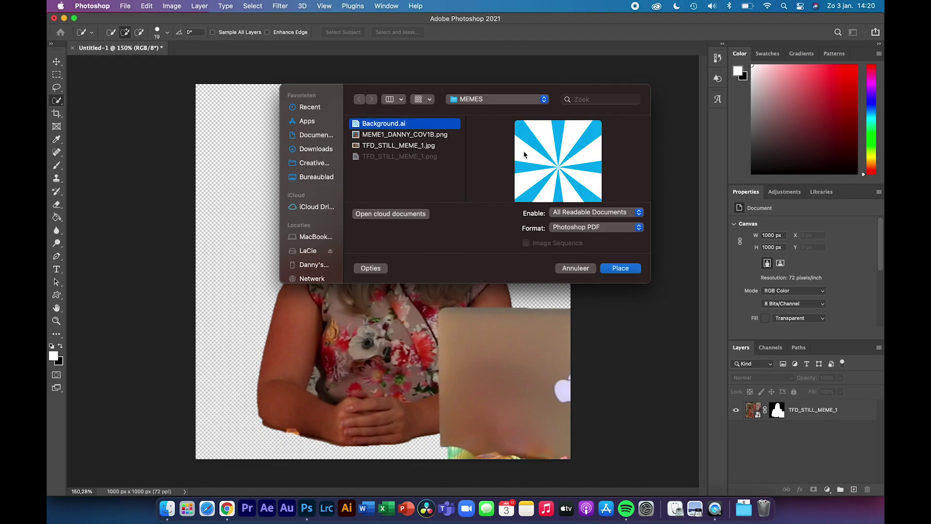
pyautogui.click(621, 269)
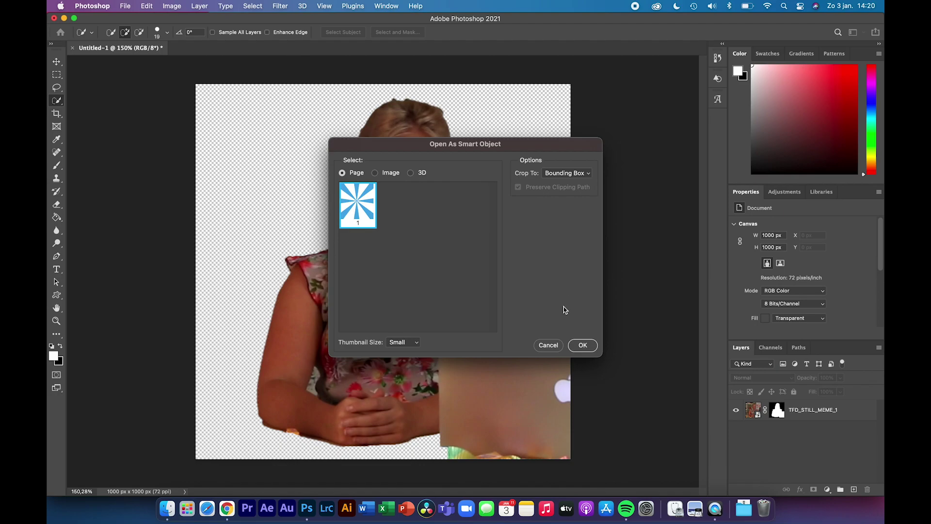
pyautogui.click(587, 347)
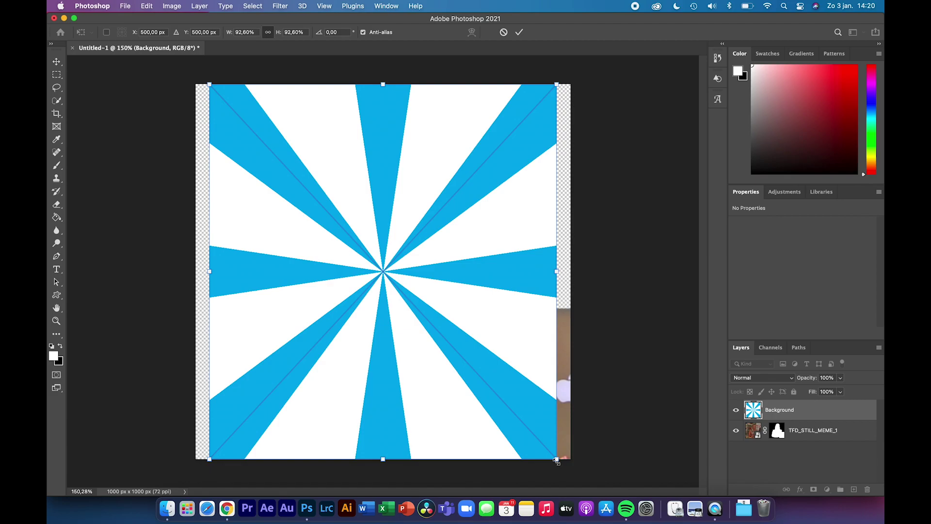
pyautogui.moveTo(556, 459); pyautogui.dragTo(575, 477)
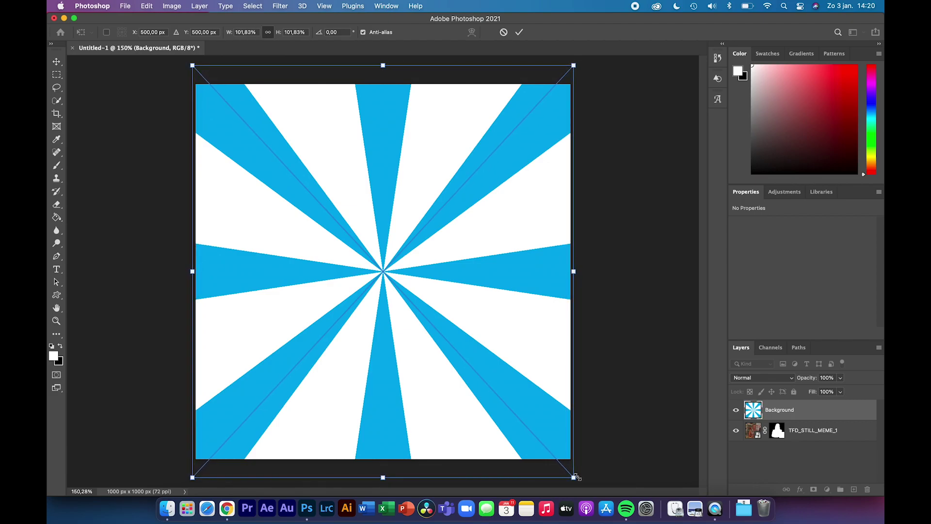
pyautogui.press('Return')
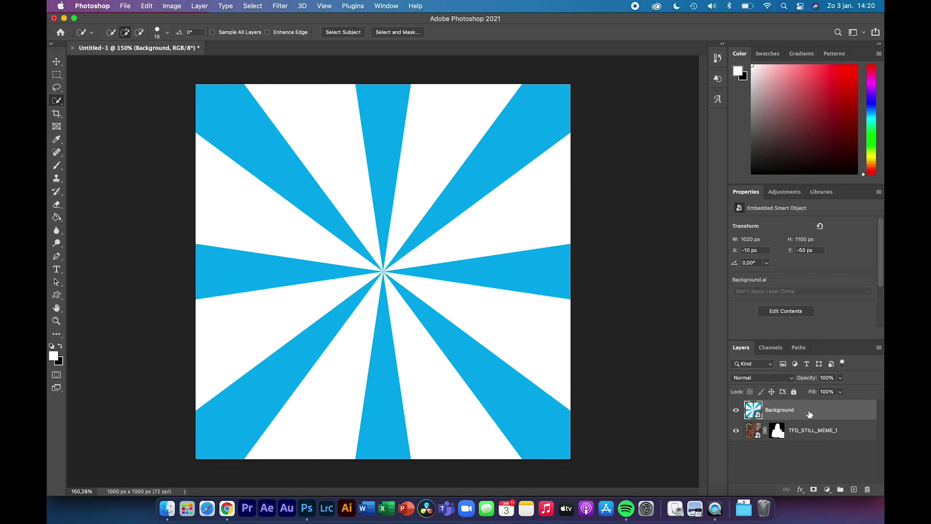
# Step: Move the sunburst layer below the woman's photo and shift her lower on the canvas
pyautogui.moveTo(809, 414); pyautogui.dragTo(803, 445)
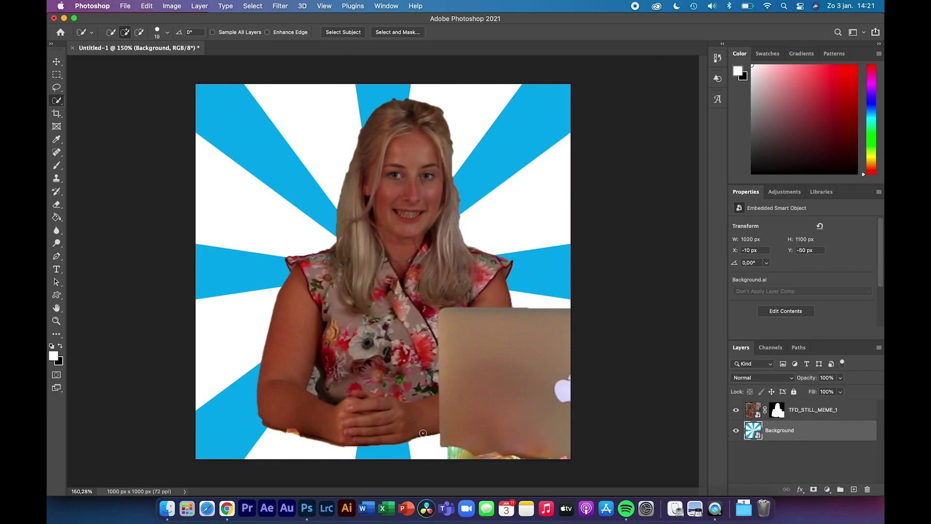
pyautogui.click(805, 410)
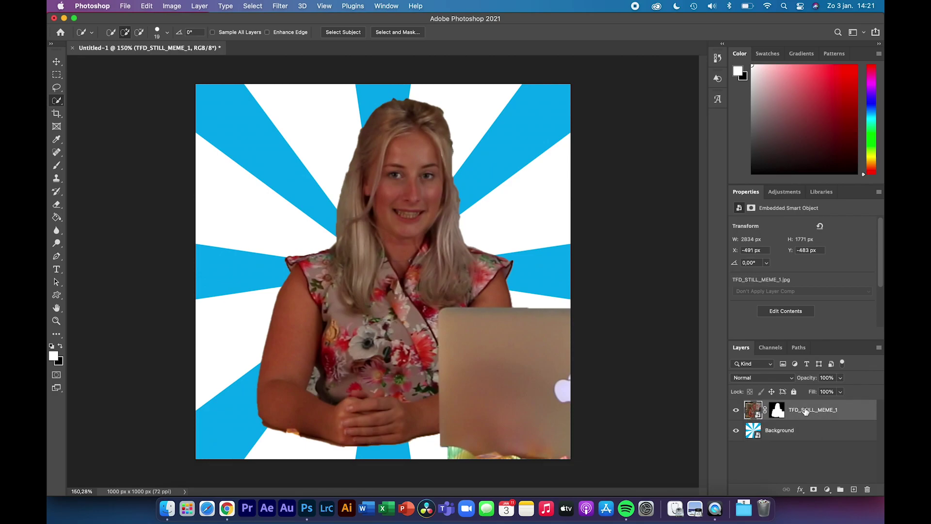
pyautogui.click(56, 61)
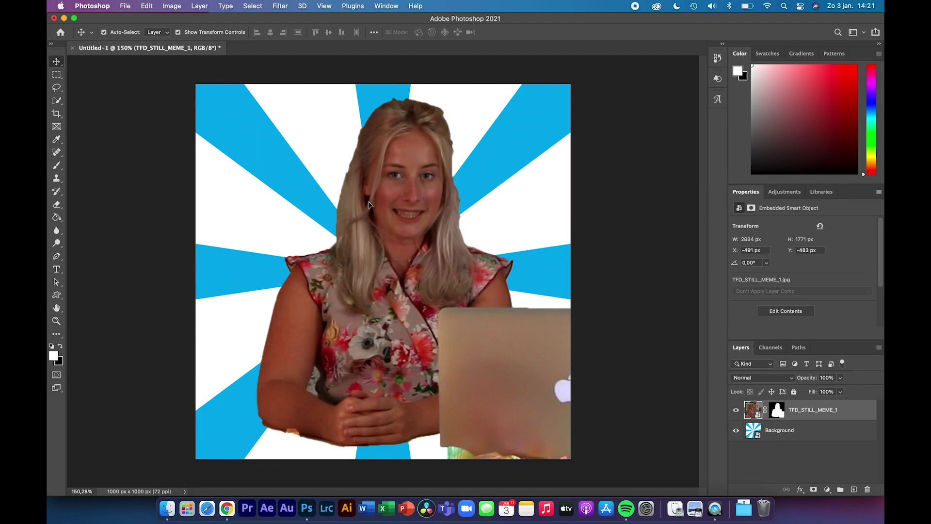
pyautogui.moveTo(409, 223); pyautogui.dragTo(411, 261)
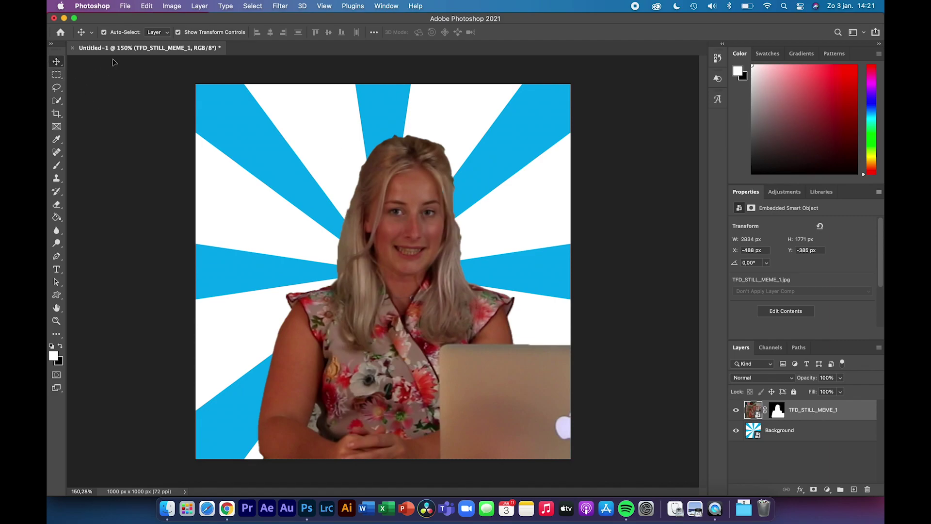
# Step: Enlarge the woman's photo to 3073 × 1920 px and nudge it slightly upward
pyautogui.scroll(-3, 139, 141)
pyautogui.scroll(-3, 138, 141)
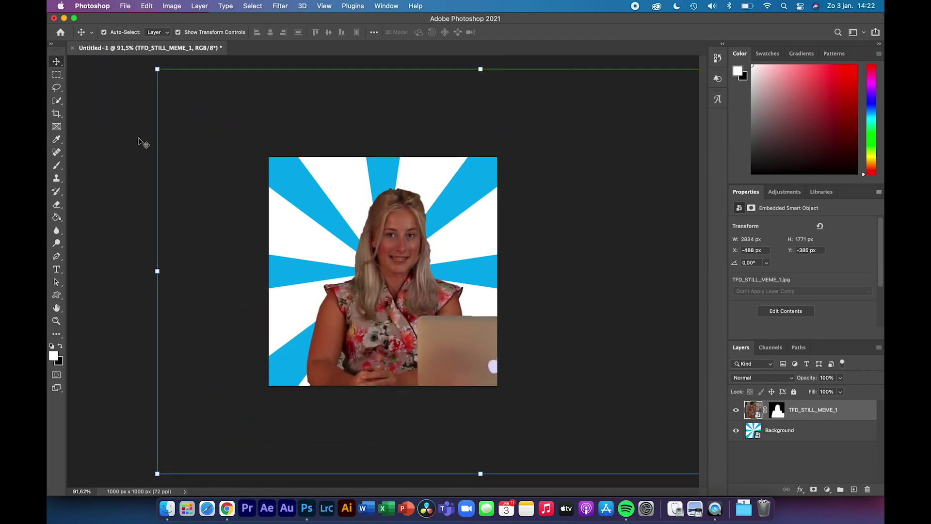
pyautogui.scroll(-2, 138, 141)
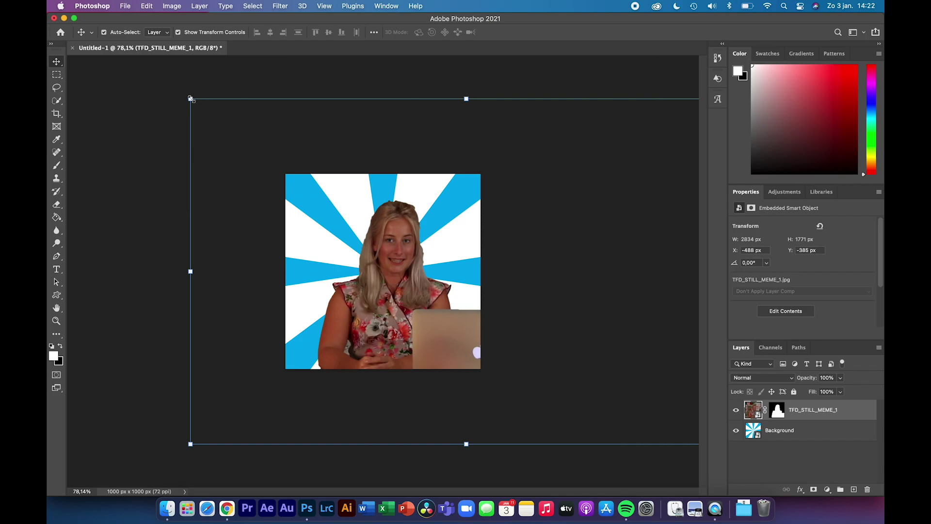
pyautogui.moveTo(190, 99); pyautogui.dragTo(167, 84)
pyautogui.moveTo(397, 321); pyautogui.dragTo(397, 310)
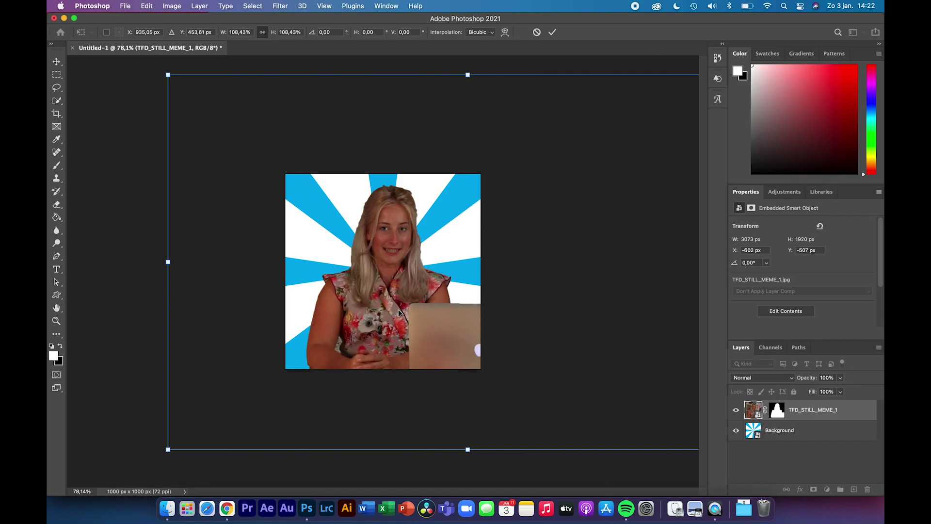
pyautogui.press('Return')
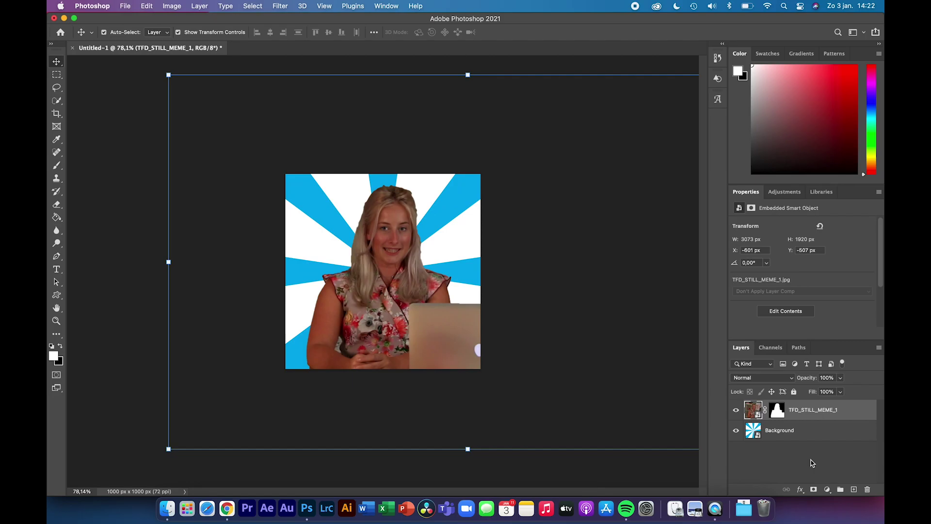
# Step: Create a new empty layer above the woman's photo and name it TEXT 1
pyautogui.click(854, 491)
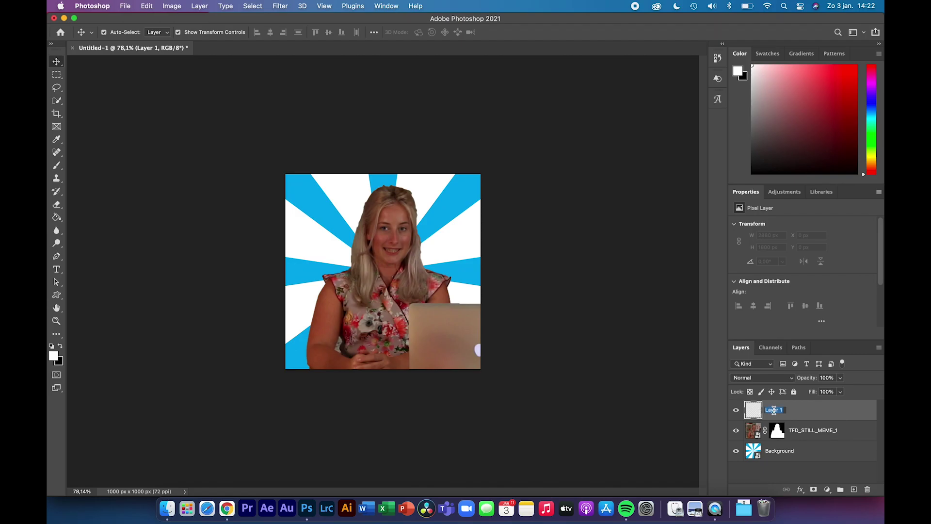
pyautogui.write('TEXT 1')
pyautogui.press('Return')
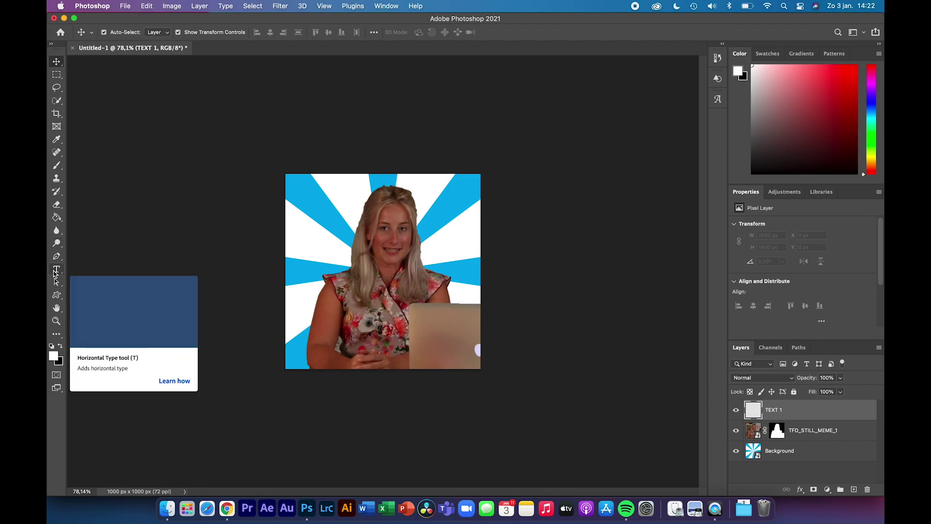
# Step: Start a horizontal text box near the top-left, set to 36 pt Impact
pyautogui.click(55, 270)
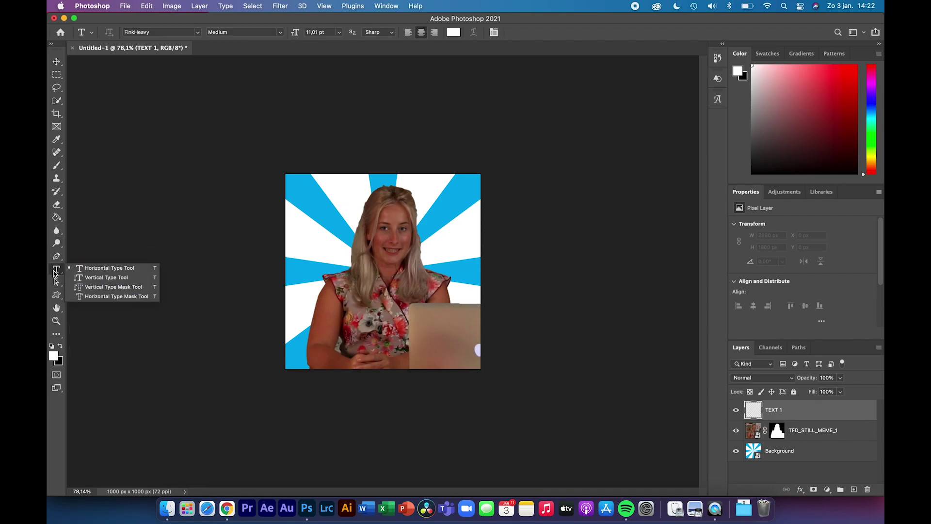
pyautogui.click(108, 270)
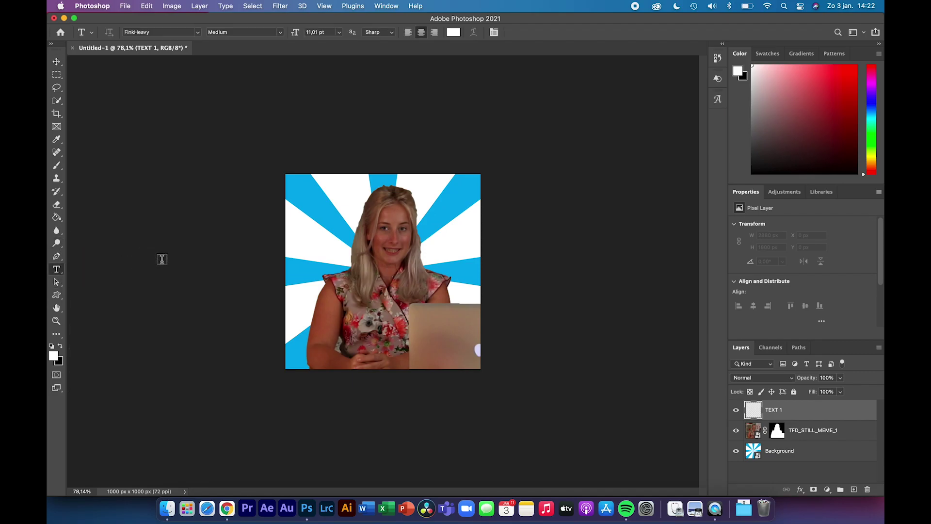
pyautogui.click(302, 198)
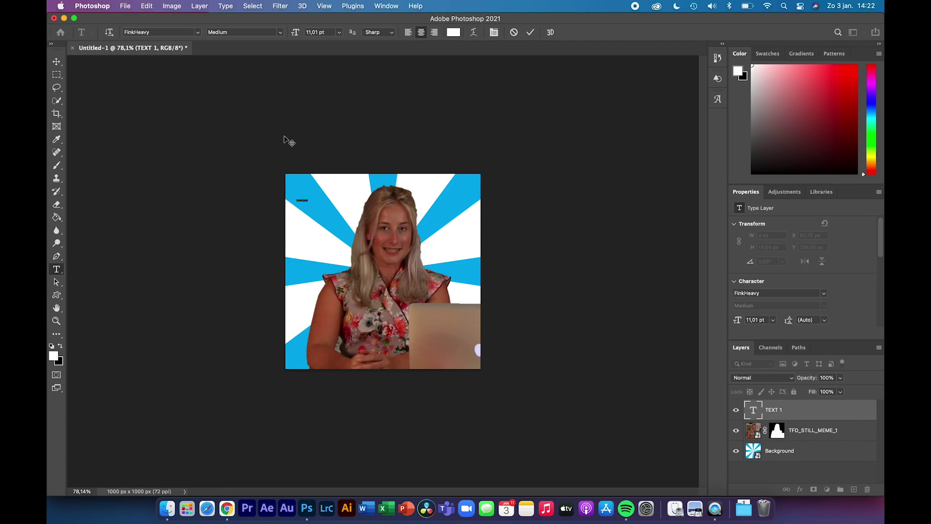
pyautogui.click(339, 32)
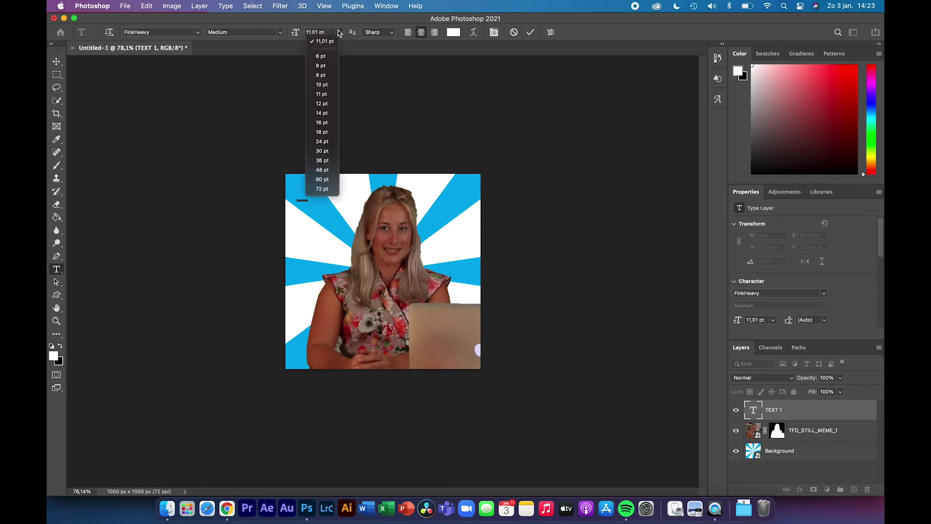
pyautogui.click(322, 160)
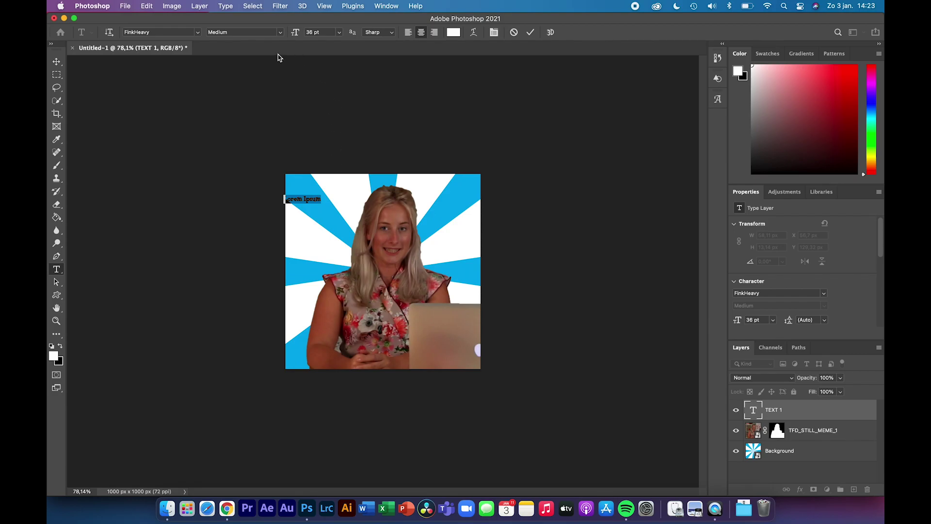
pyautogui.click(197, 33)
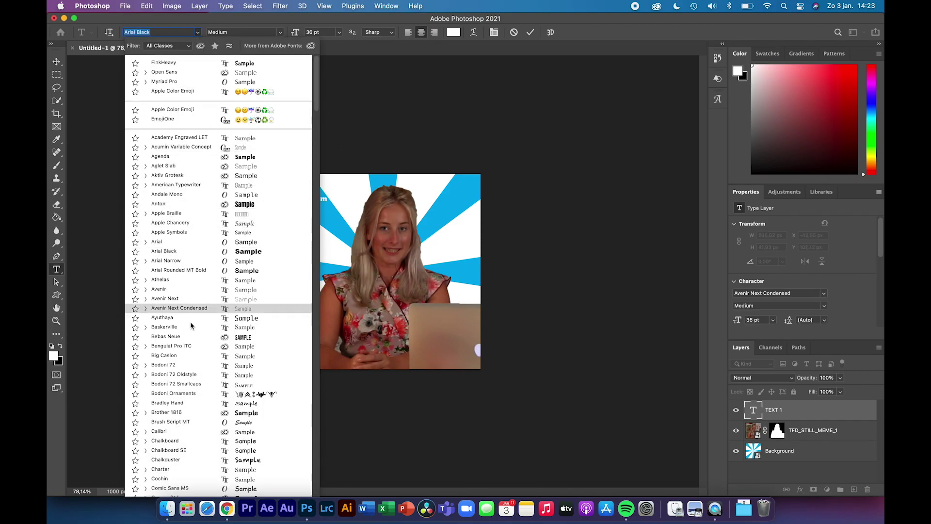
pyautogui.scroll(-10, 191, 377)
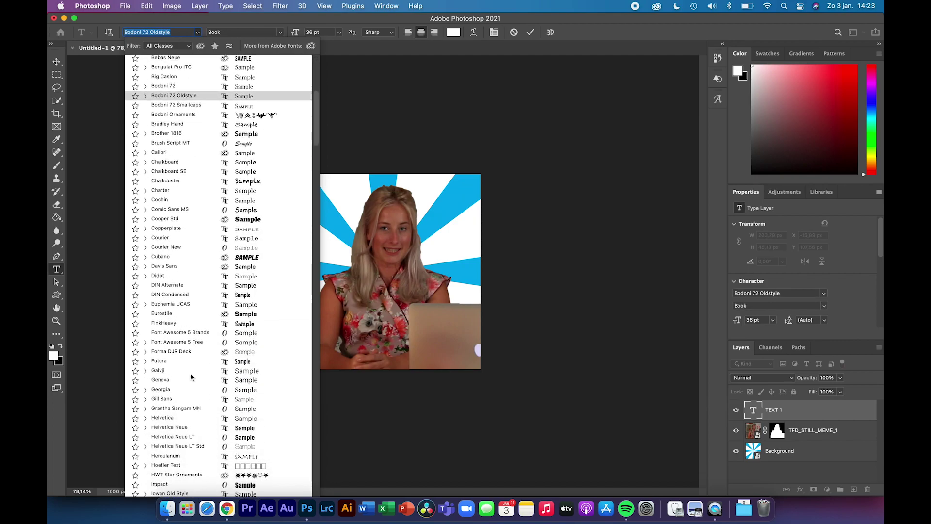
pyautogui.scroll(-4, 192, 377)
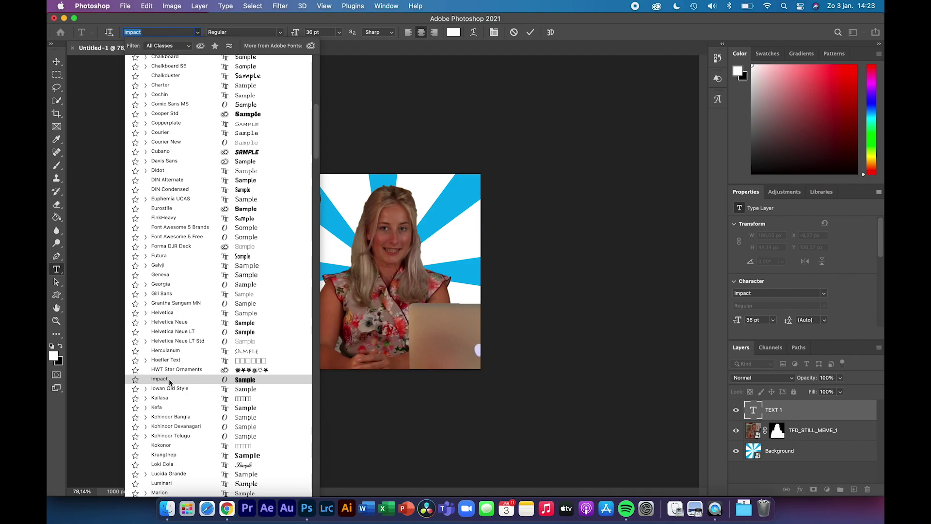
pyautogui.click(170, 380)
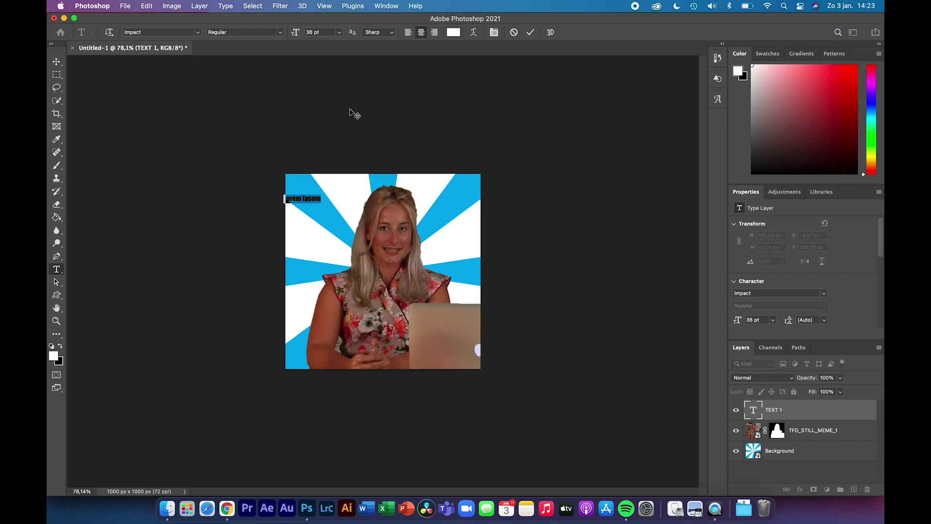
# Step: After checking the reference meme, replace the placeholder with 'WELL IT ME LAUGH ATBOUT'
pyautogui.click(168, 507)
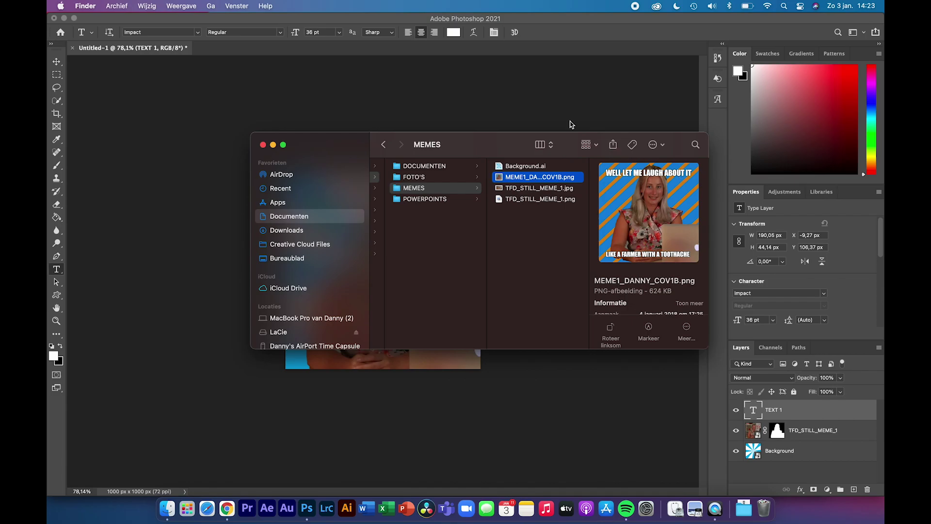
pyautogui.click(318, 92)
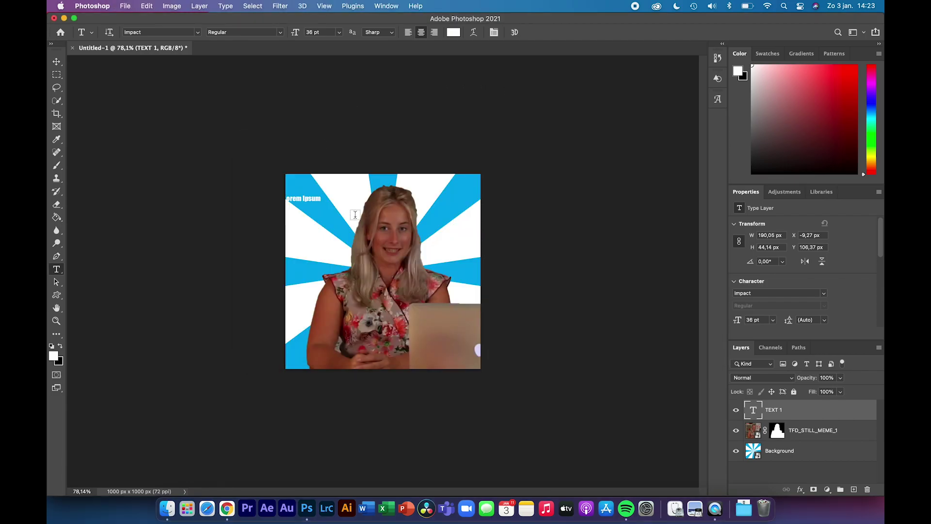
pyautogui.doubleClick(308, 199)
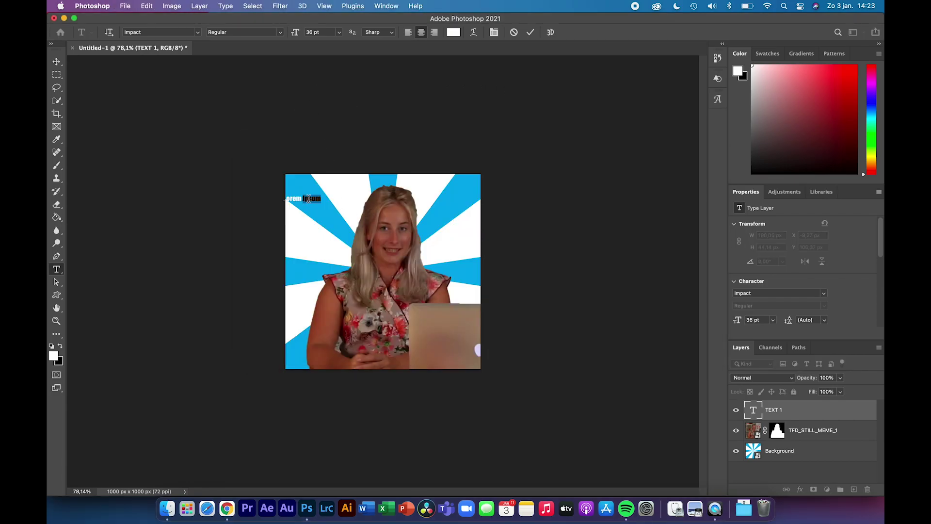
pyautogui.write('WELL IT')
pyautogui.write(' ME LAUGH AT')
pyautogui.write('BOUT')
# Step: Centre the top caption horizontally and set its size to 48 pt
pyautogui.click(56, 61)
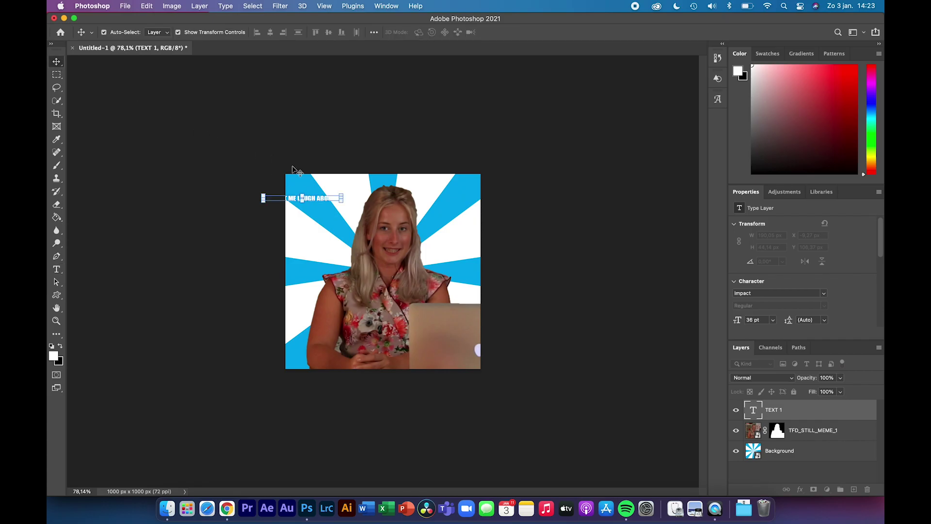
pyautogui.moveTo(317, 196); pyautogui.dragTo(394, 196)
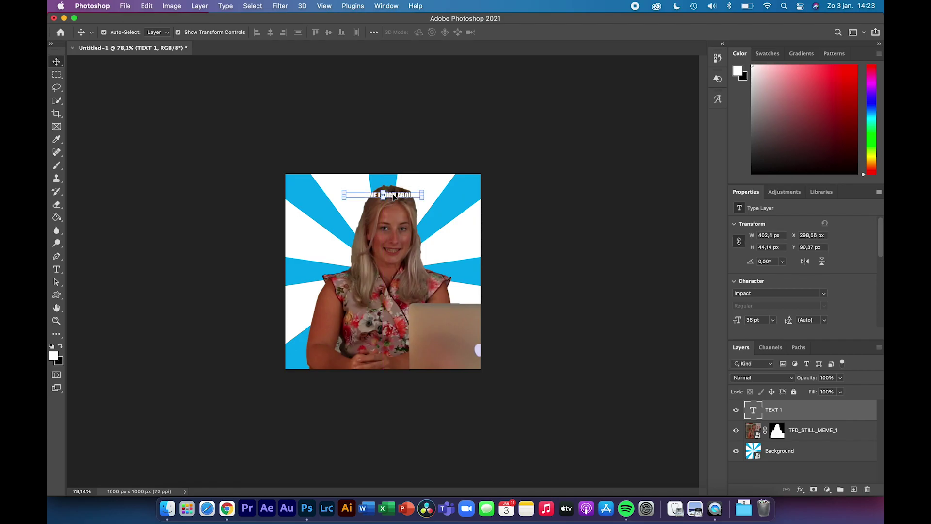
pyautogui.doubleClick(394, 196)
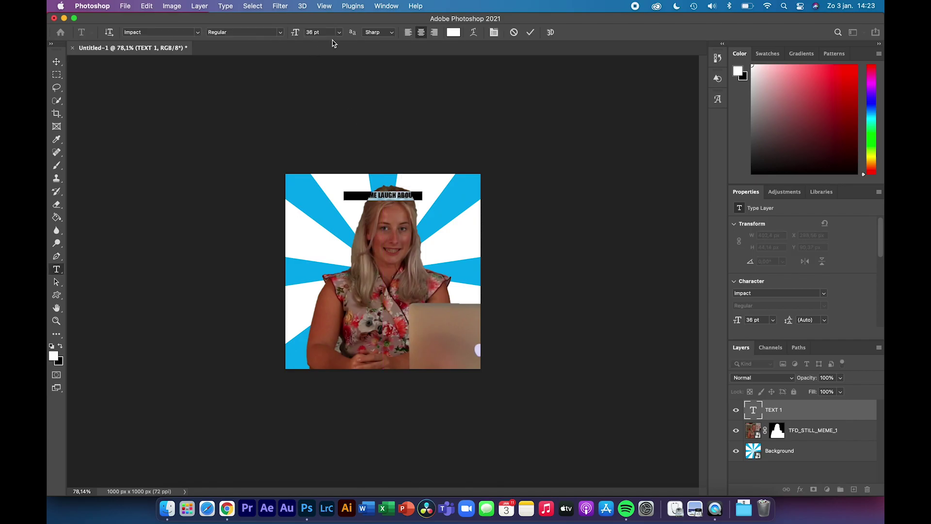
pyautogui.click(340, 33)
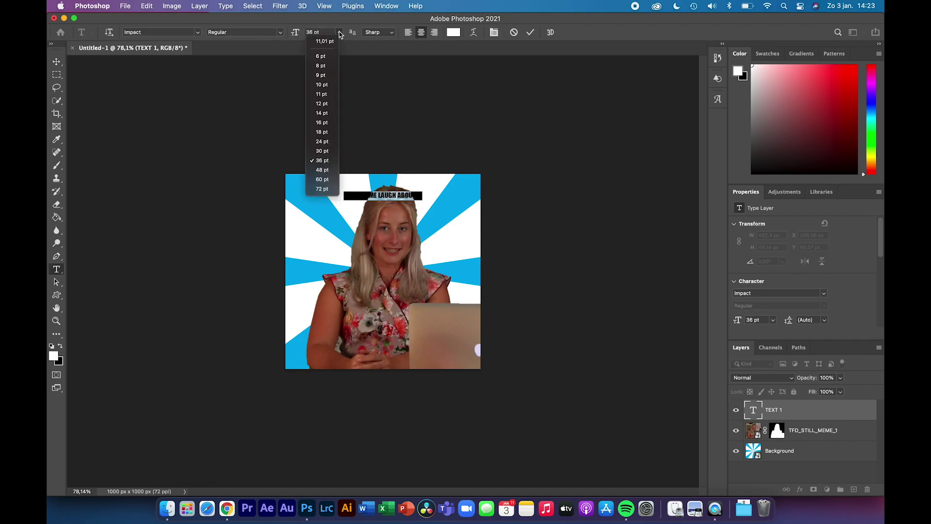
pyautogui.click(322, 170)
pyautogui.click(57, 62)
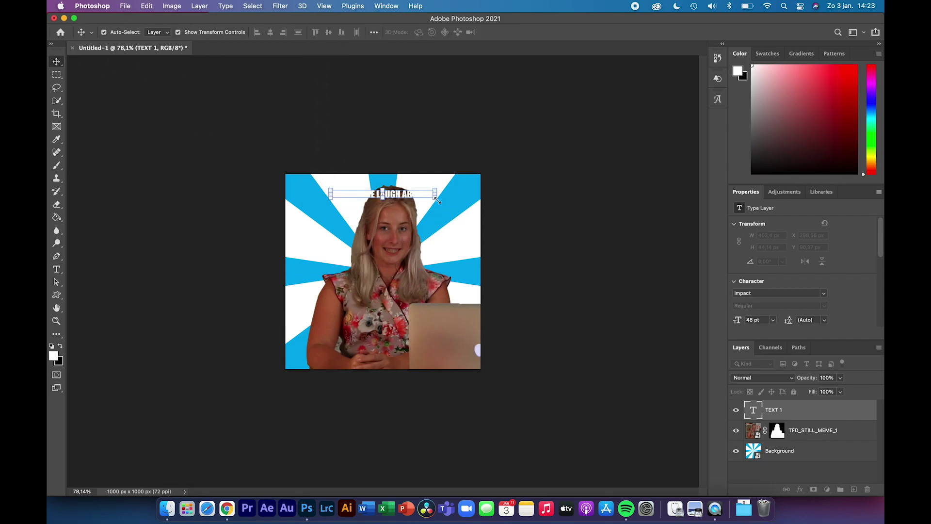
# Step: Scale the caption to span nearly the full image width, about 78.76 pt
pyautogui.moveTo(438, 200); pyautogui.dragTo(471, 210)
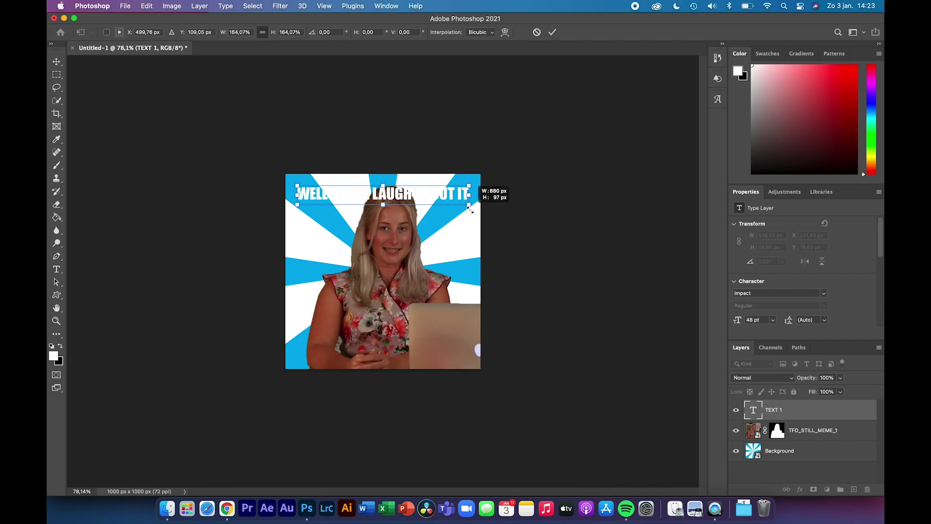
pyautogui.moveTo(470, 209); pyautogui.dragTo(470, 209)
pyautogui.press('Return')
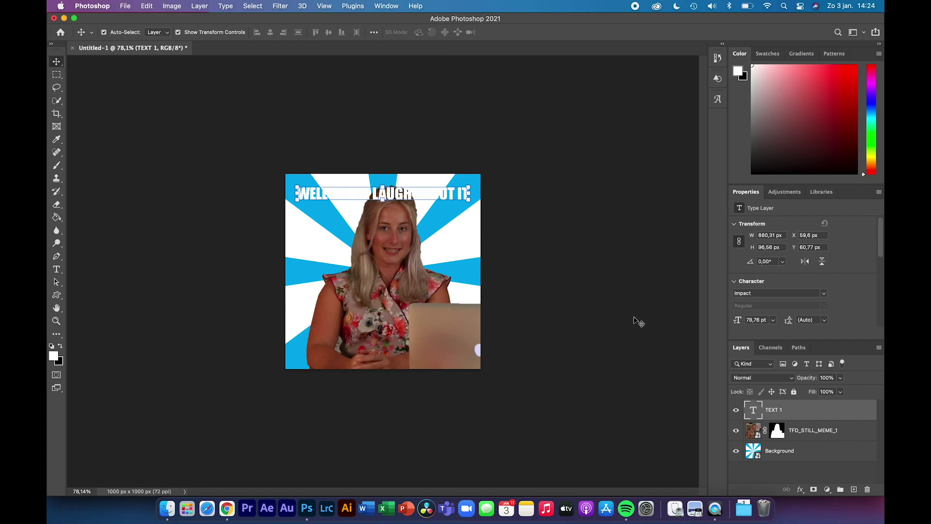
pyautogui.rightClick(753, 412)
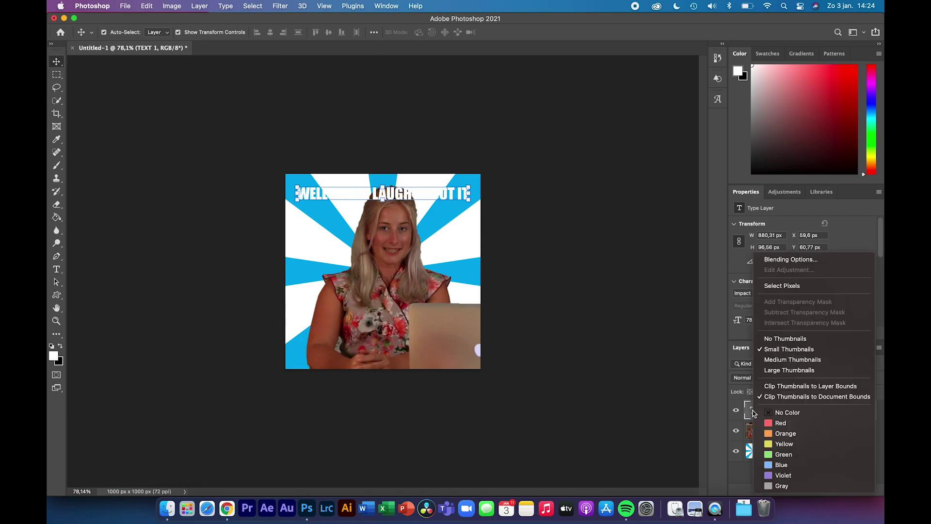
# Step: Add a black 4 px Stroke layer style to the TEXT 1 caption
pyautogui.click(799, 260)
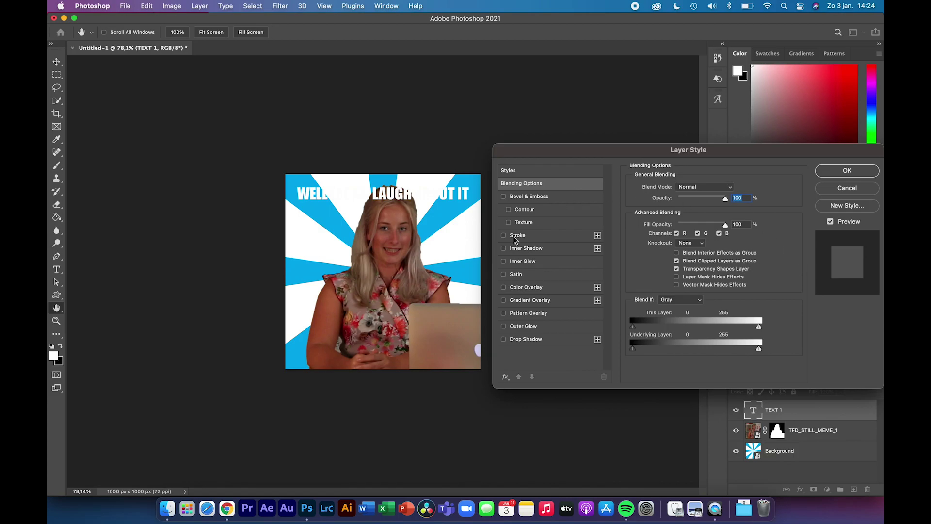
pyautogui.click(503, 235)
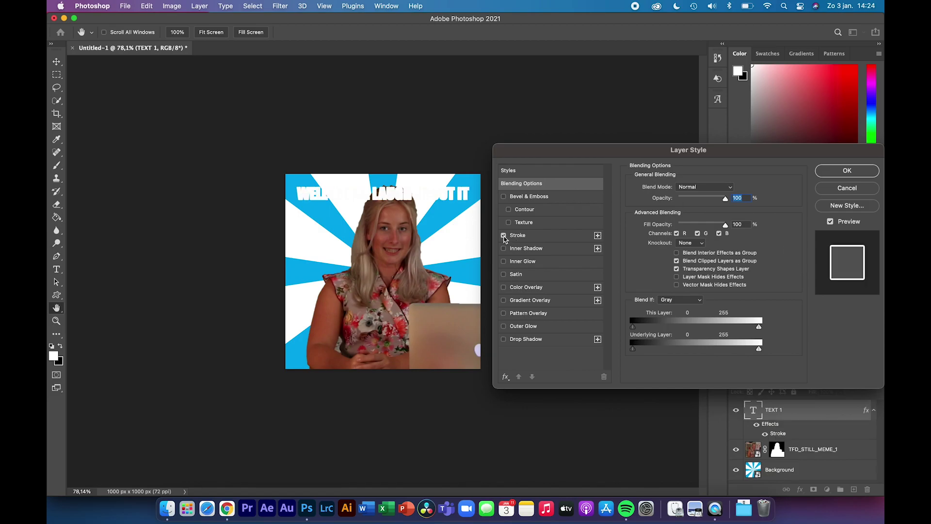
pyautogui.click(516, 236)
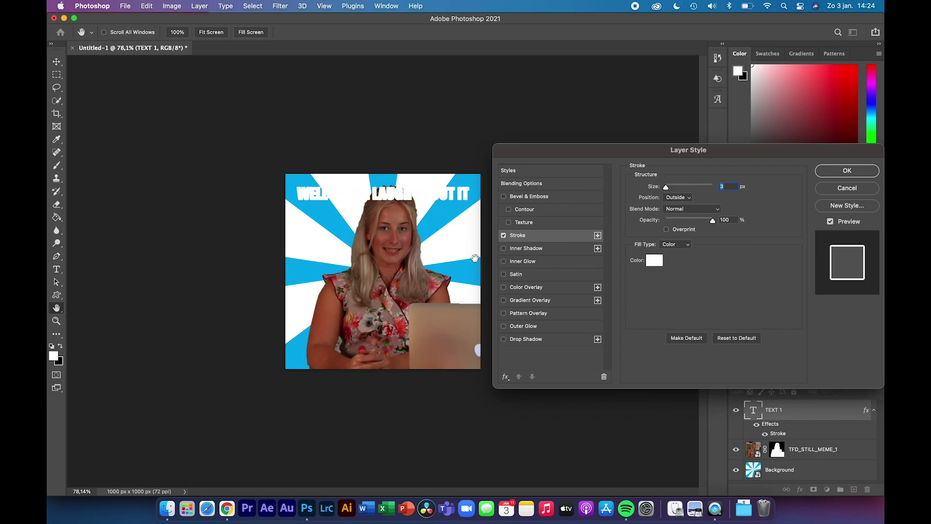
pyautogui.click(654, 261)
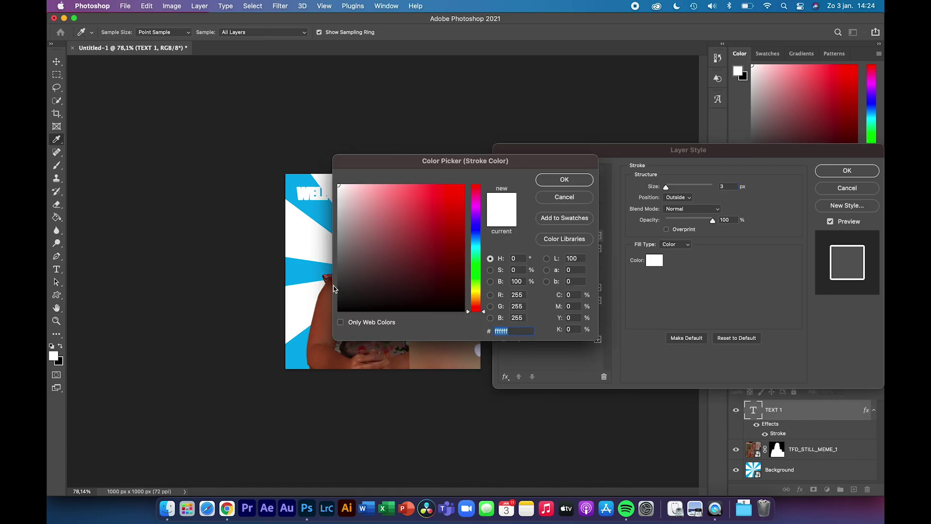
pyautogui.moveTo(353, 295); pyautogui.dragTo(330, 317)
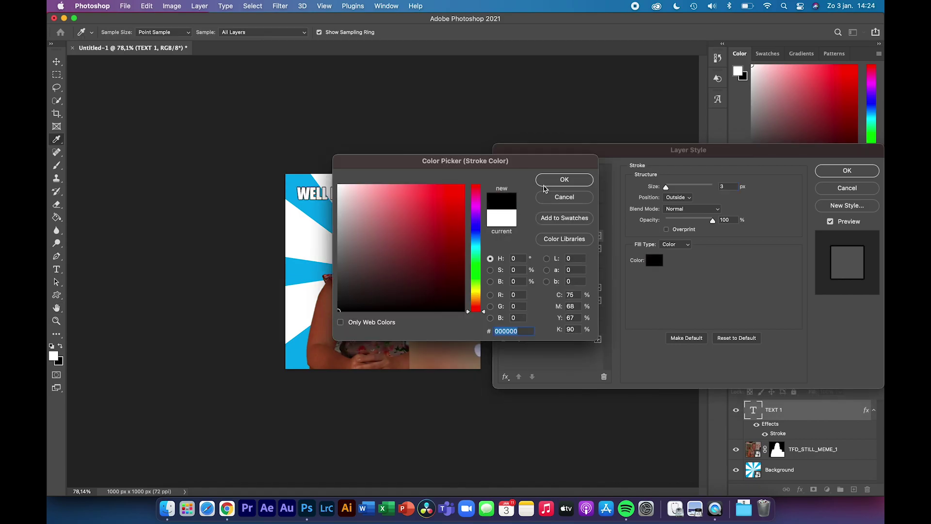
pyautogui.click(563, 180)
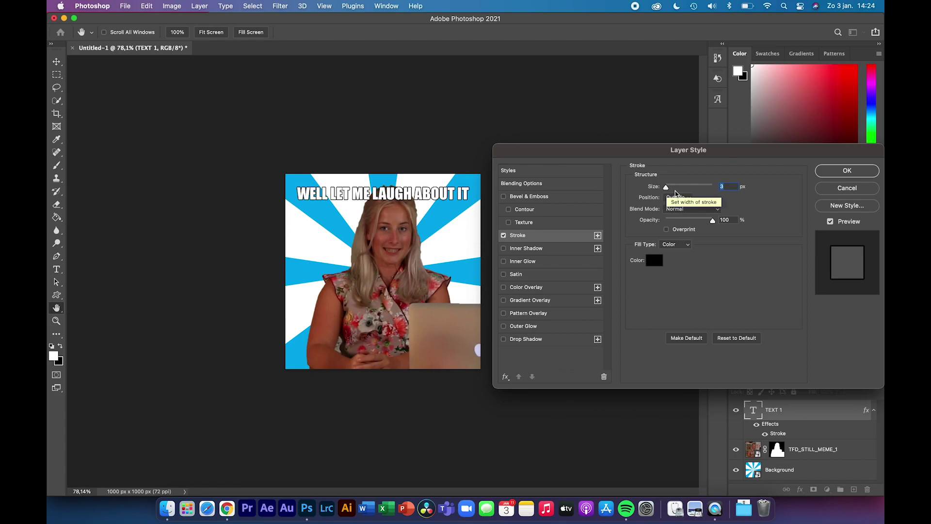
pyautogui.moveTo(666, 188); pyautogui.dragTo(668, 189)
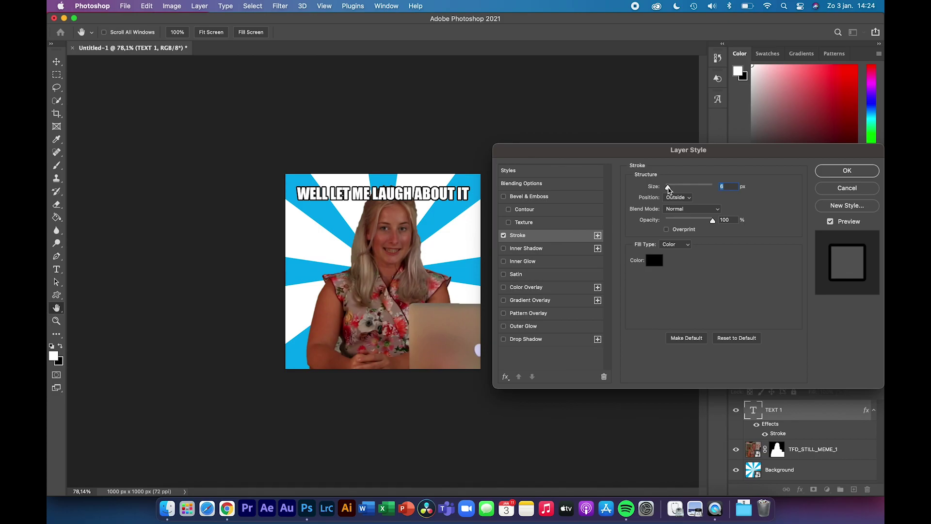
pyautogui.moveTo(668, 189); pyautogui.dragTo(666, 190)
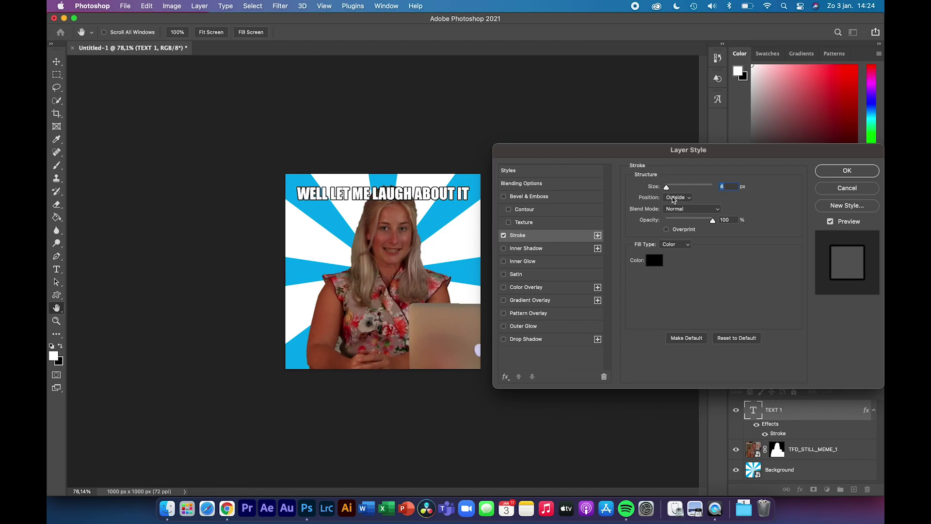
pyautogui.click(837, 173)
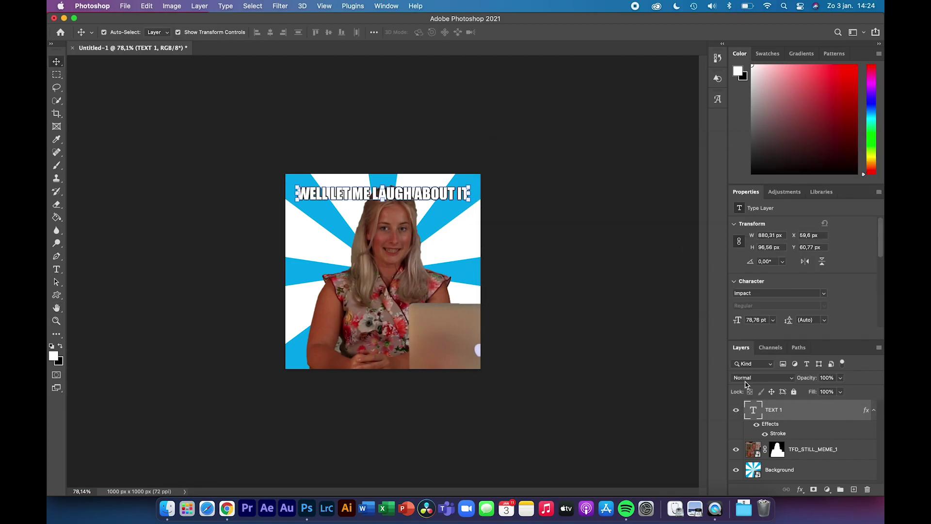
# Step: Duplicate the stroked caption and move the copy down to about Y 860.77 px
pyautogui.rightClick(757, 414)
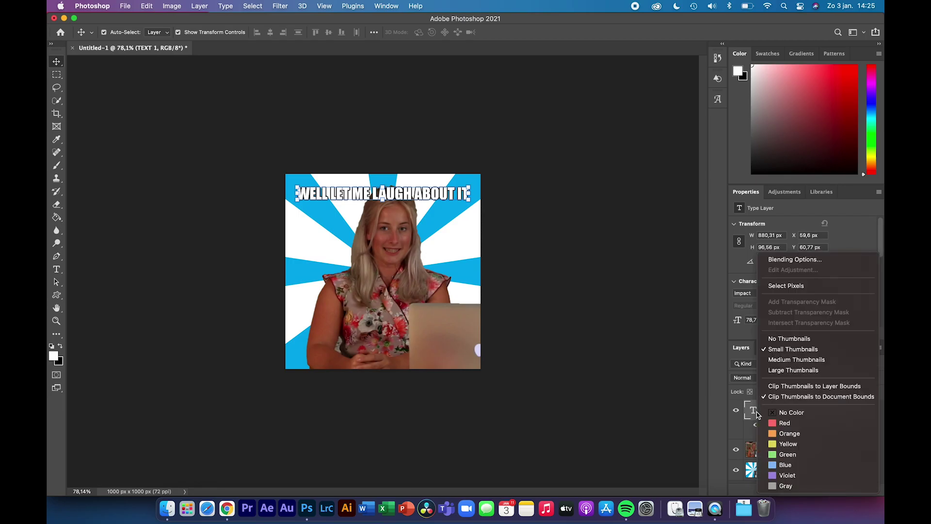
pyautogui.click(753, 413)
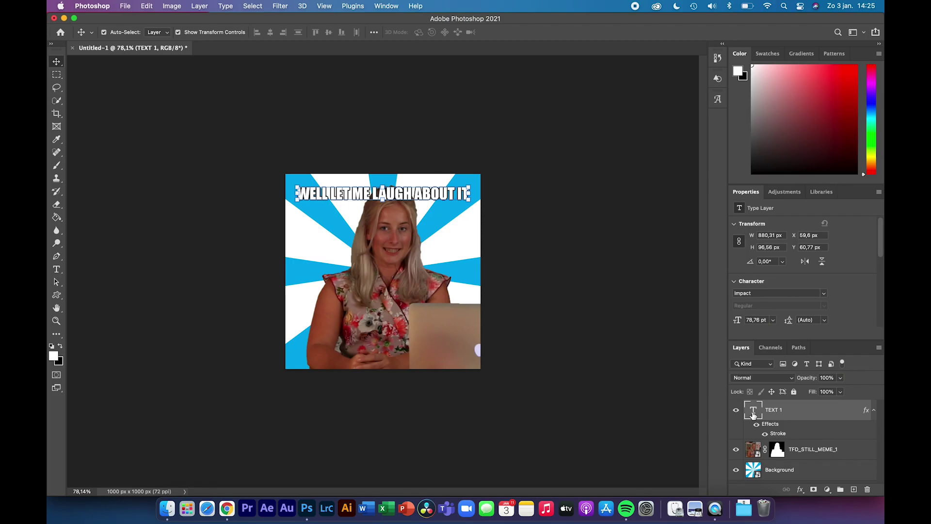
pyautogui.press('super')
pyautogui.press('super+alt+shift+t')
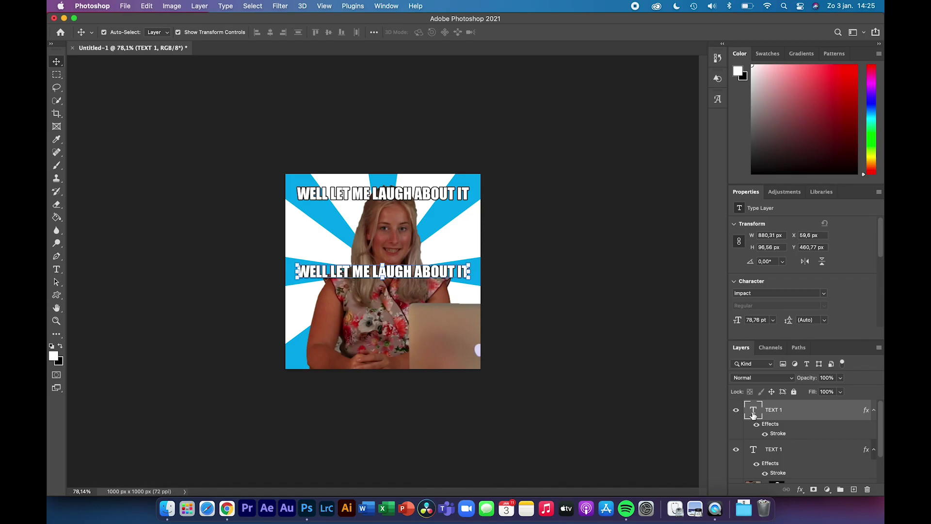
pyautogui.moveTo(425, 271); pyautogui.dragTo(424, 349)
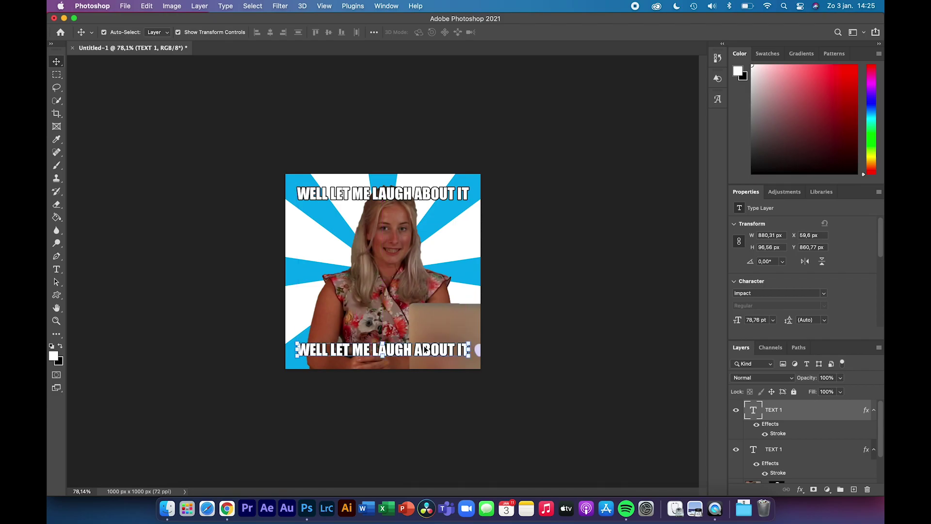
pyautogui.click(168, 507)
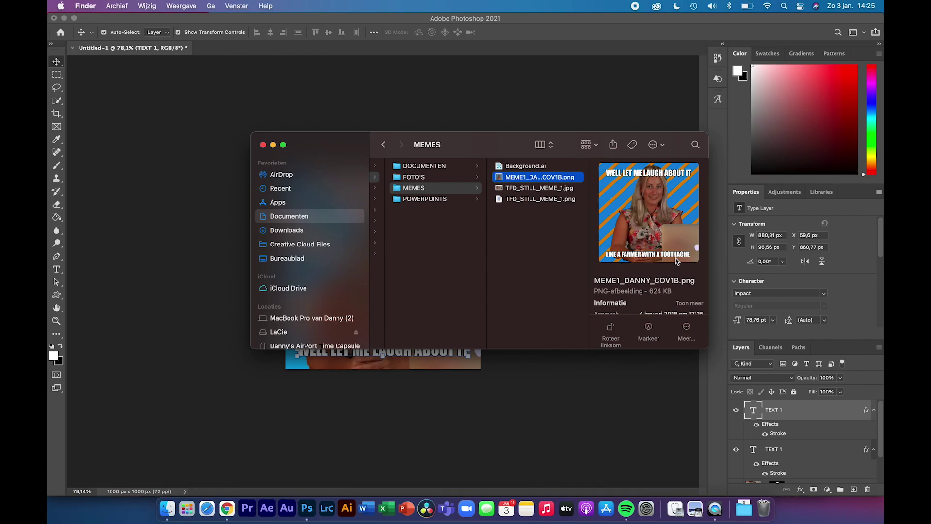
pyautogui.click(503, 386)
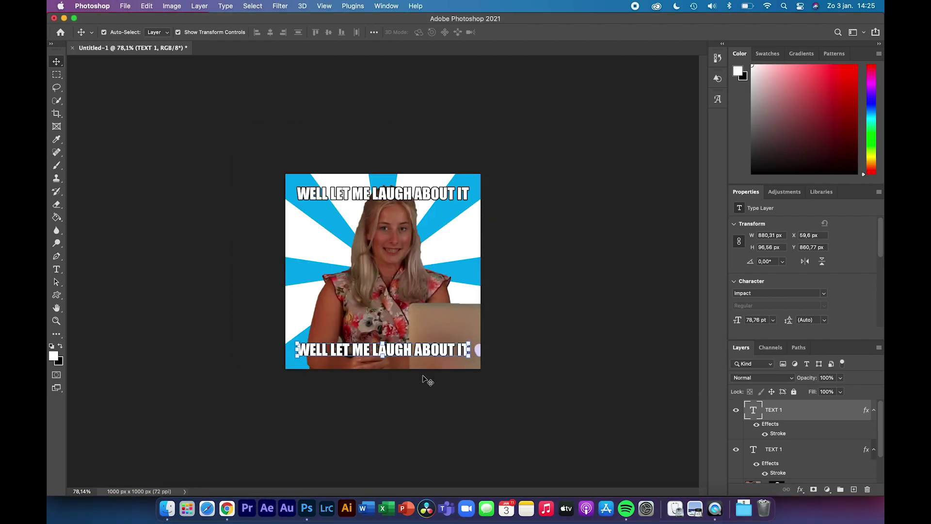
# Step: Change the bottom caption's text to 'LIKE A FARMER WITH A TOOTHACHE'
pyautogui.doubleClick(323, 349)
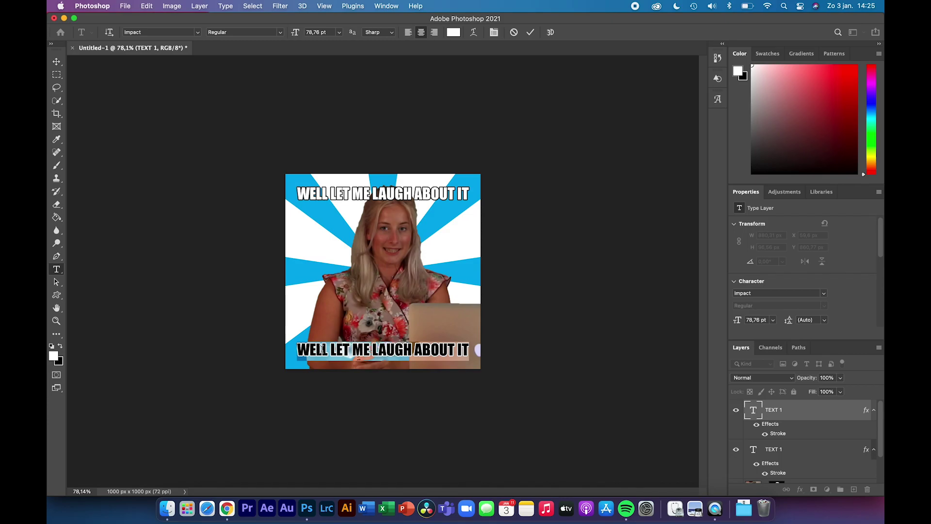
pyautogui.write('LIKE A FA')
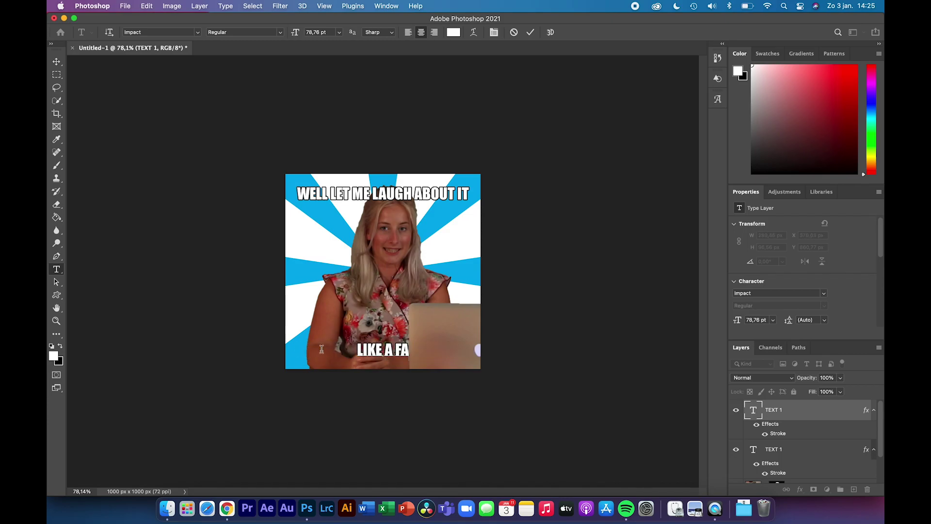
pyautogui.write('RMER WITH A')
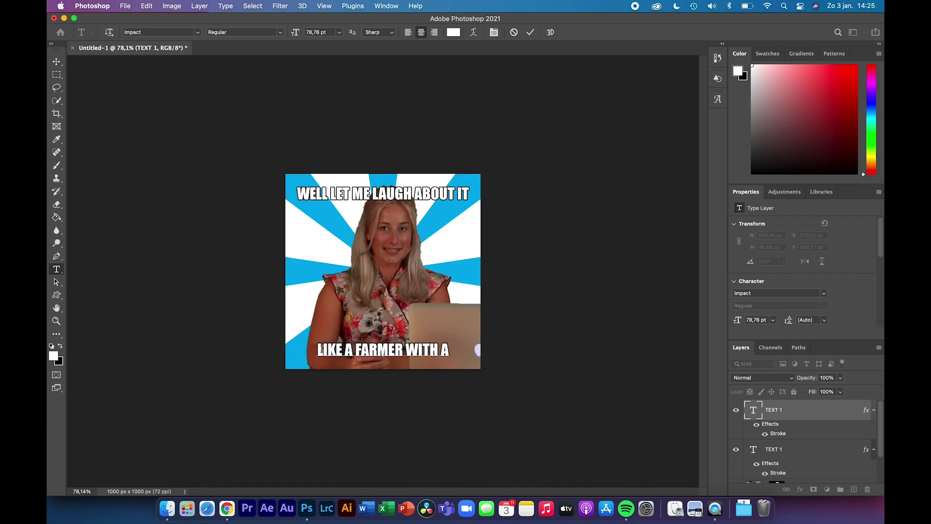
pyautogui.write(' TOOTHACHE')
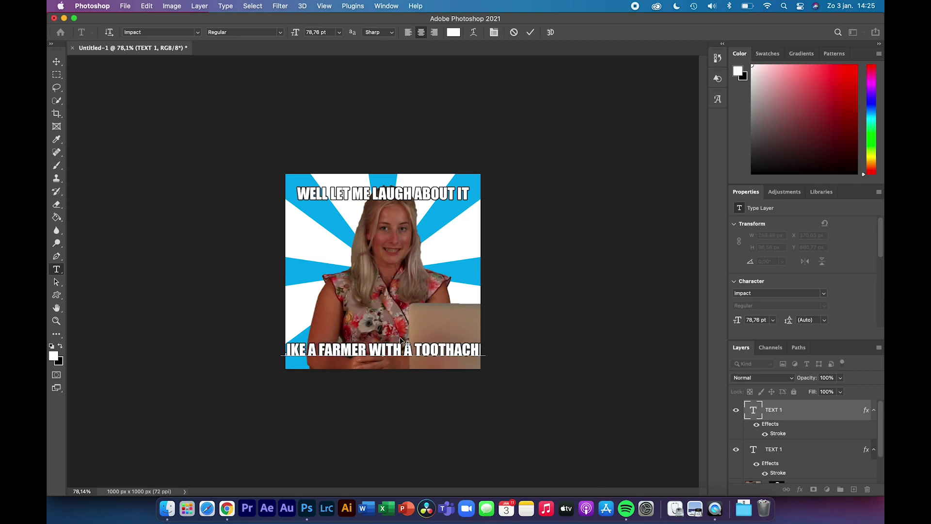
pyautogui.doubleClick(336, 350)
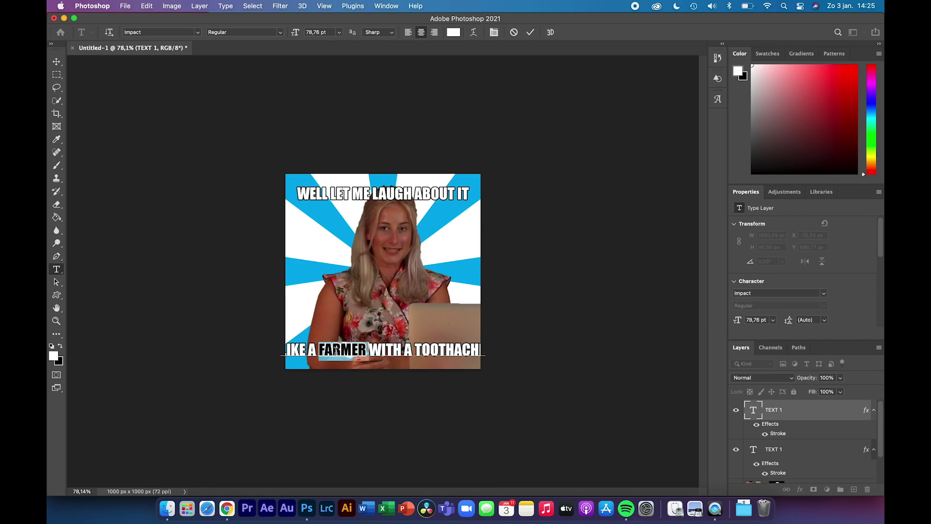
pyautogui.tripleClick(336, 350)
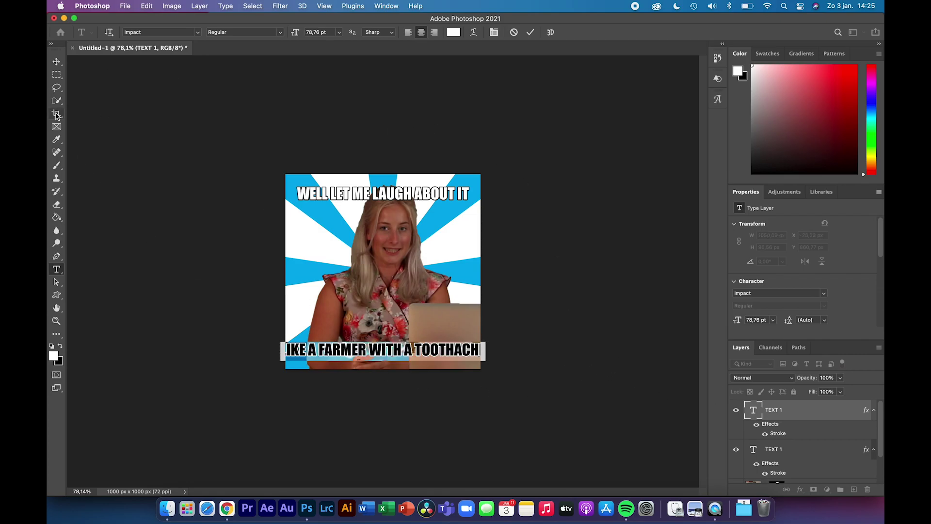
# Step: Scale the bottom caption down to about 85% so it fits, then deselect
pyautogui.click(56, 61)
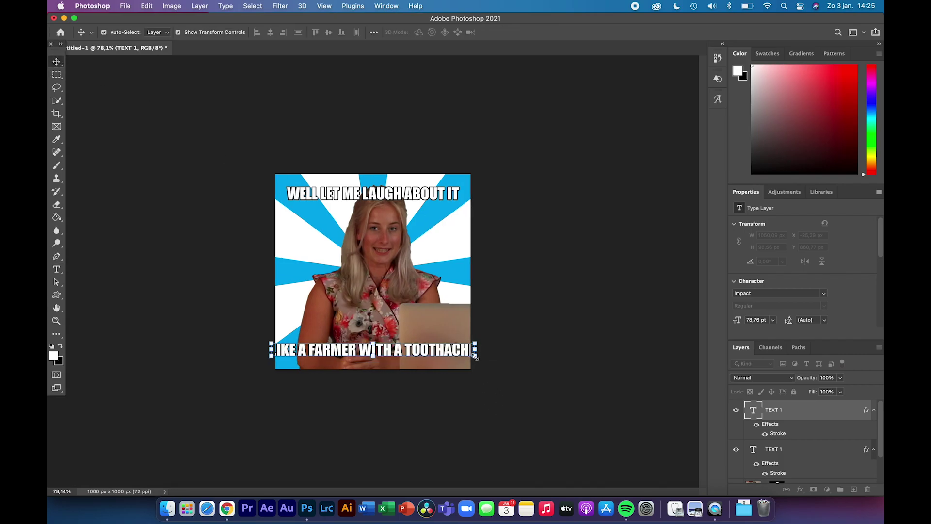
pyautogui.moveTo(475, 356); pyautogui.dragTo(445, 358)
pyautogui.press('Return')
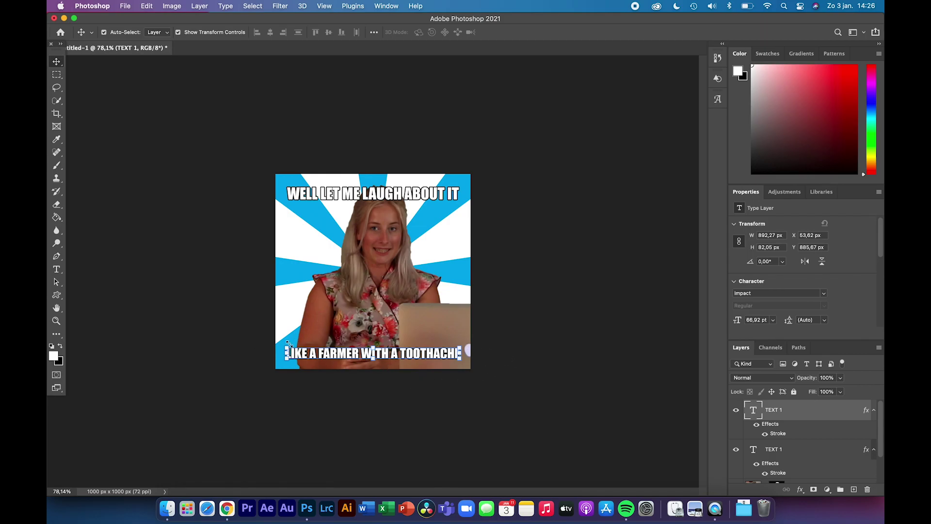
pyautogui.click(552, 346)
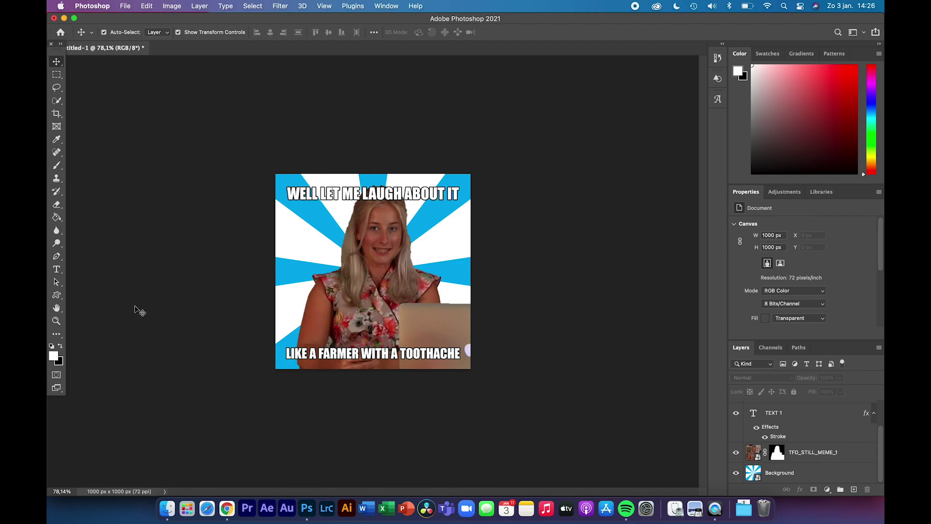
# Step: Switch to the Custom Shape tool
pyautogui.click(56, 296)
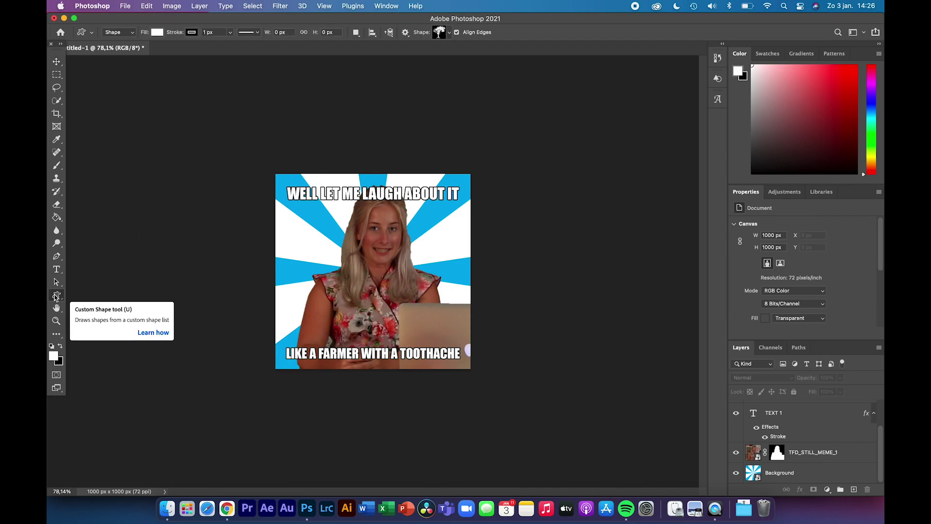
pyautogui.click(57, 297)
pyautogui.click(56, 296)
# Step: Open the shape picker and expand the Wild Animals and Boats shape sets
pyautogui.click(449, 32)
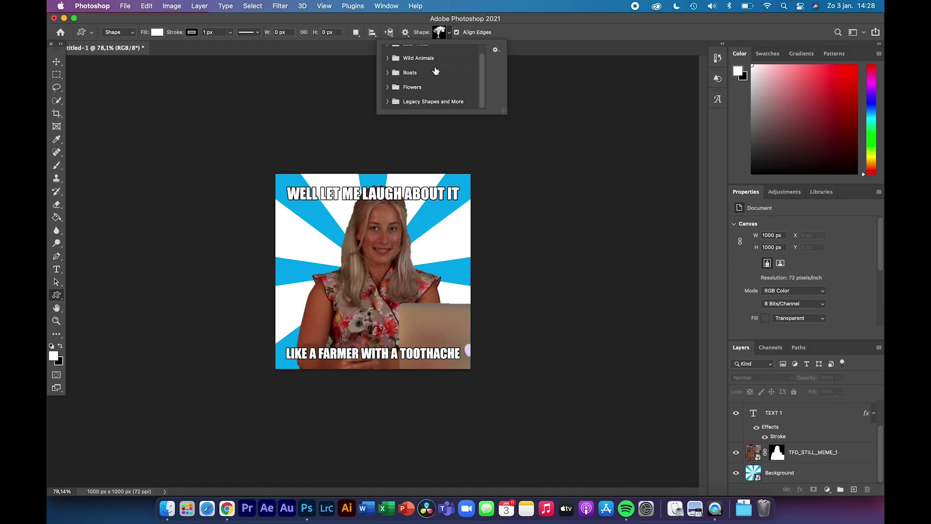
pyautogui.scroll(1, 435, 72)
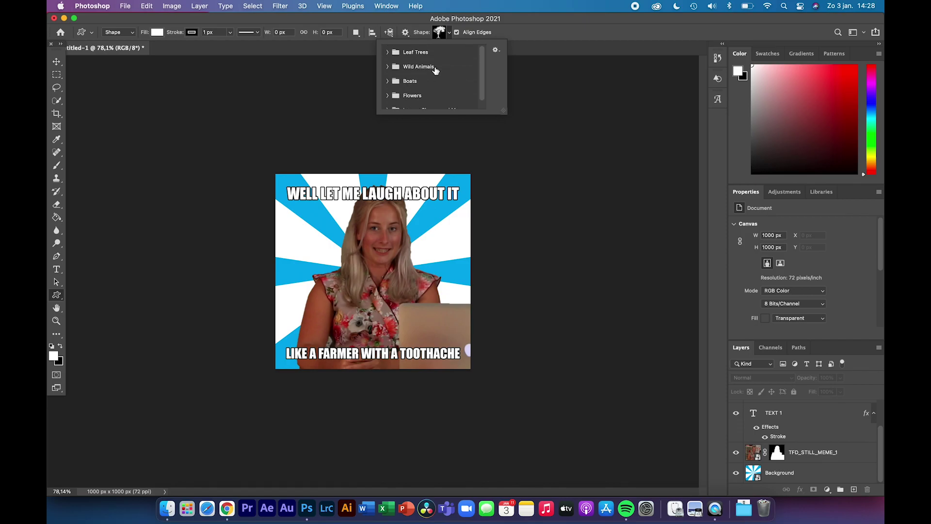
pyautogui.click(388, 66)
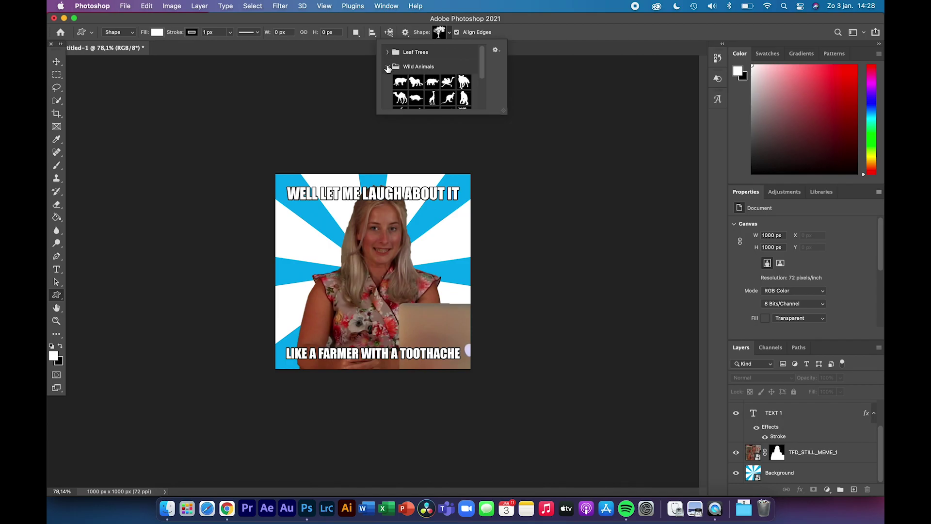
pyautogui.scroll(-2, 418, 101)
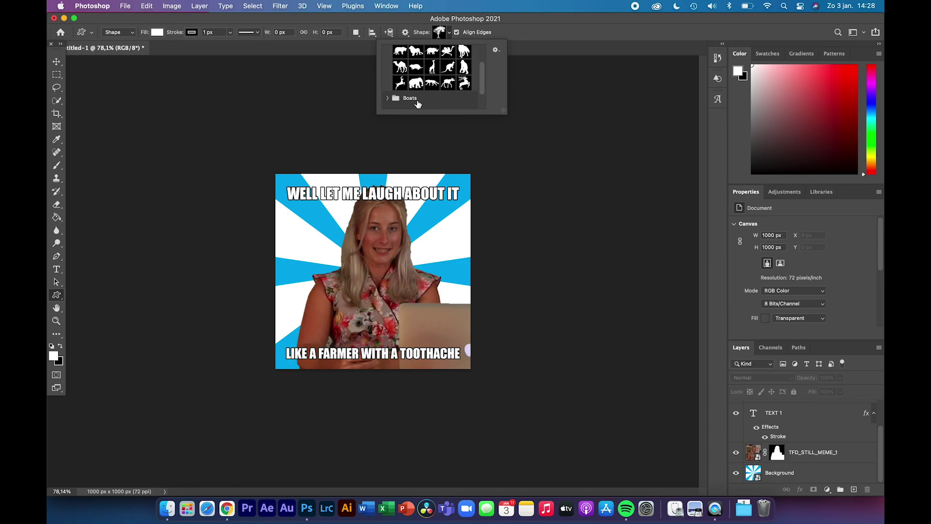
pyautogui.click(389, 98)
pyautogui.scroll(-2, 422, 89)
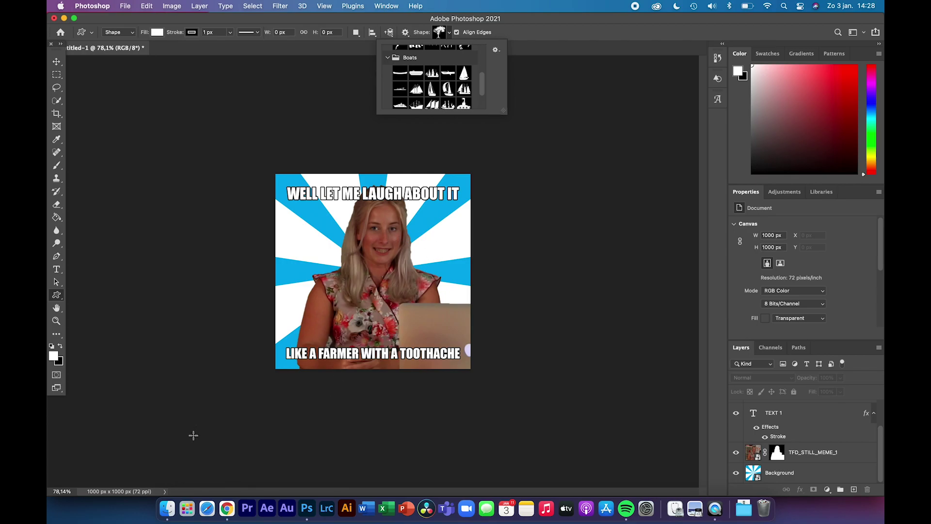
pyautogui.click(167, 507)
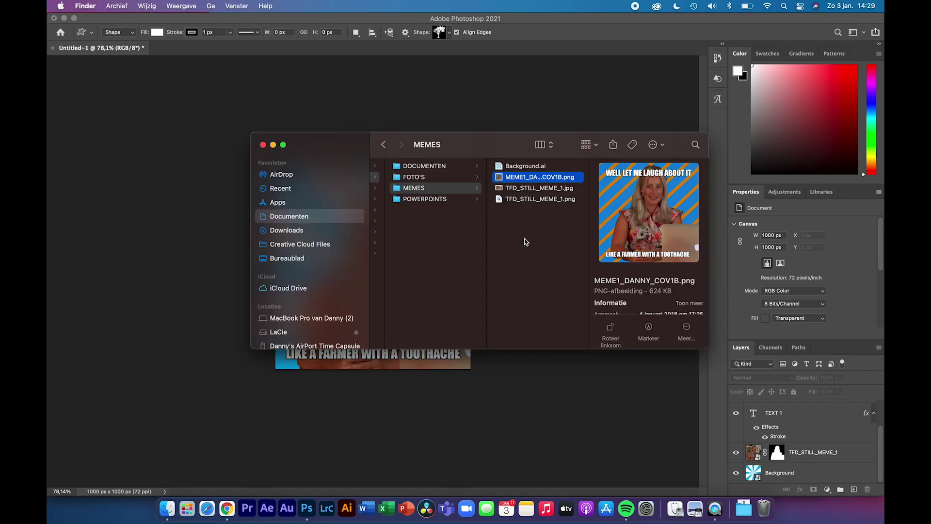
pyautogui.press('space')
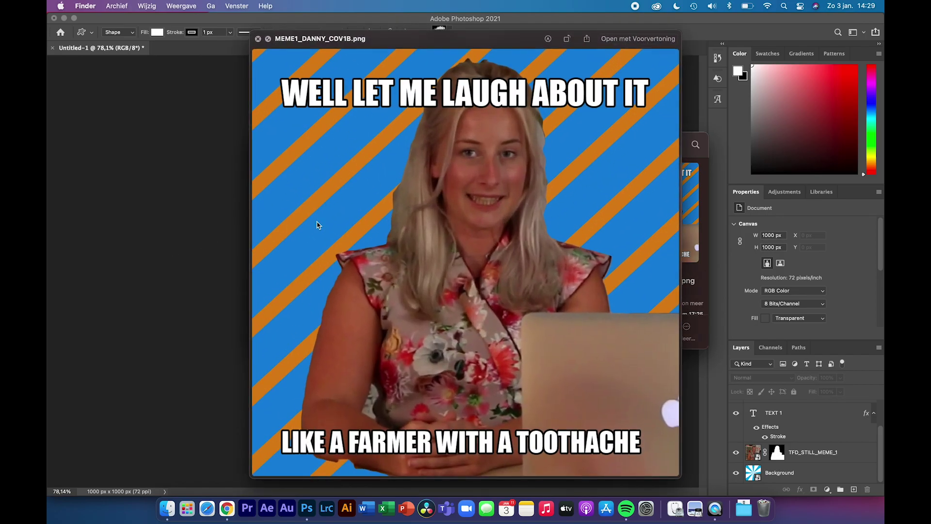
pyautogui.press('super+Tab')
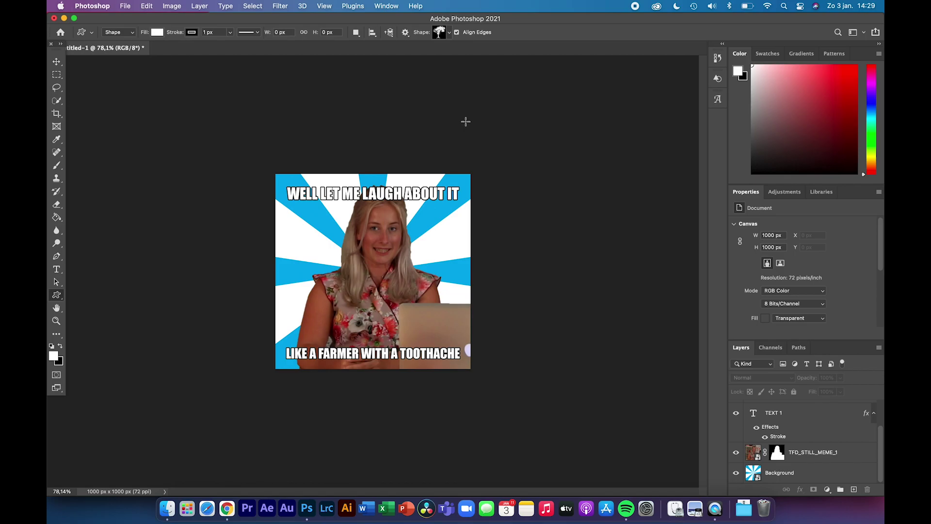
# Step: Collapse the Boats and Wild Animals sets in the shape picker
pyautogui.click(449, 34)
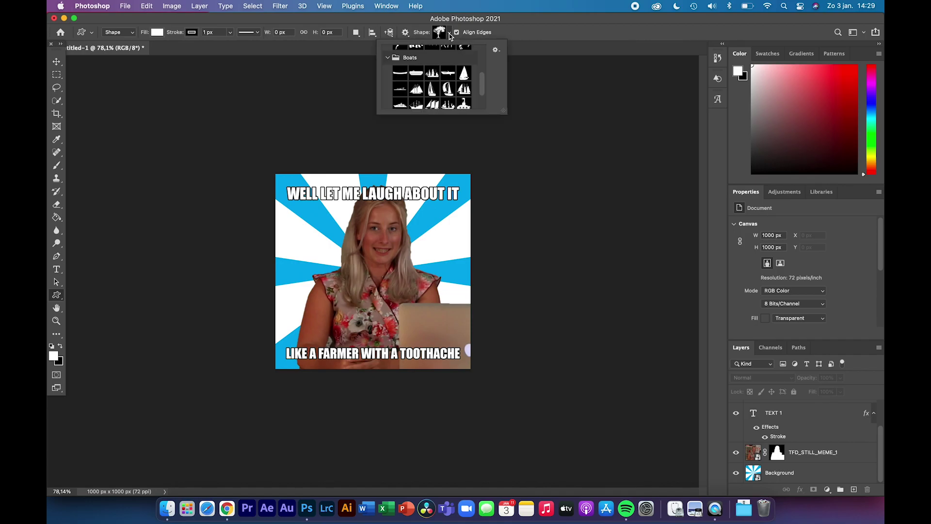
pyautogui.click(388, 58)
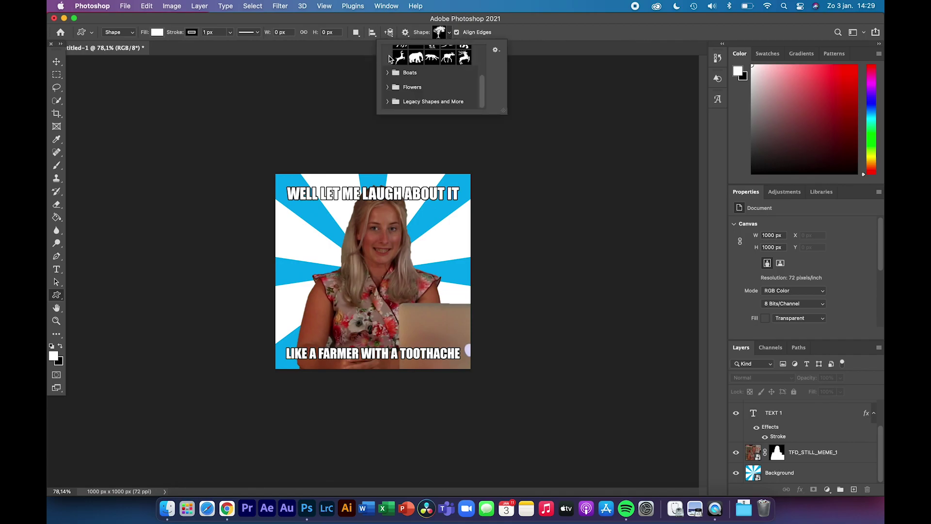
pyautogui.scroll(2, 389, 59)
pyautogui.click(387, 66)
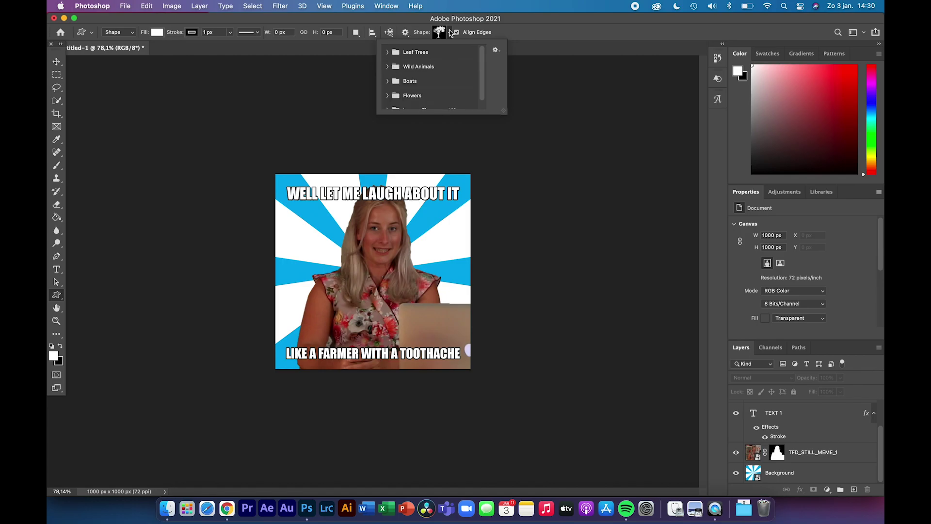
# Step: Show the Shapes panel, load Legacy Shapes and More, and delete the duplicate group
pyautogui.click(386, 6)
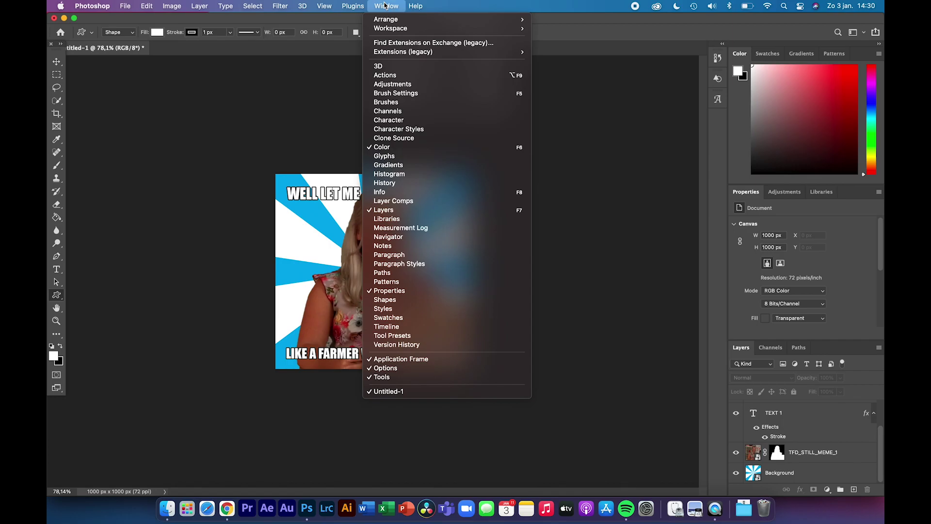
pyautogui.click(386, 300)
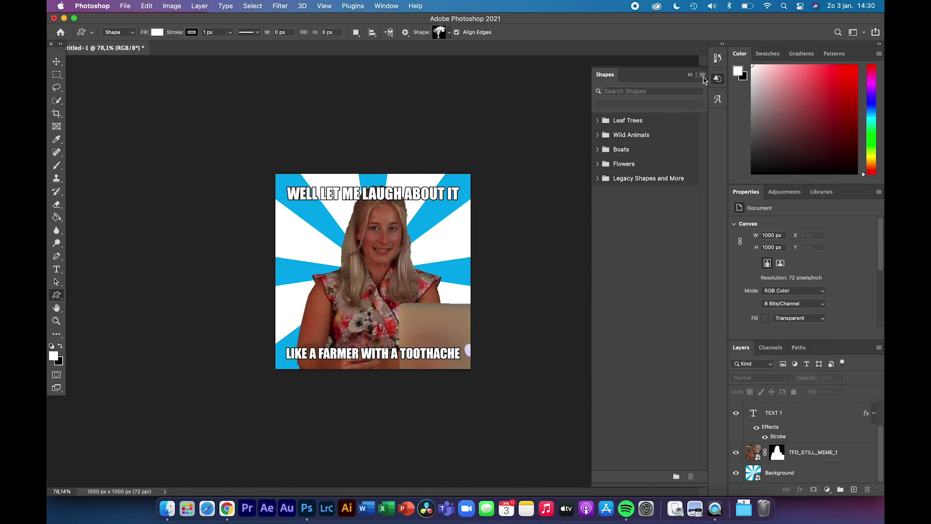
pyautogui.click(703, 76)
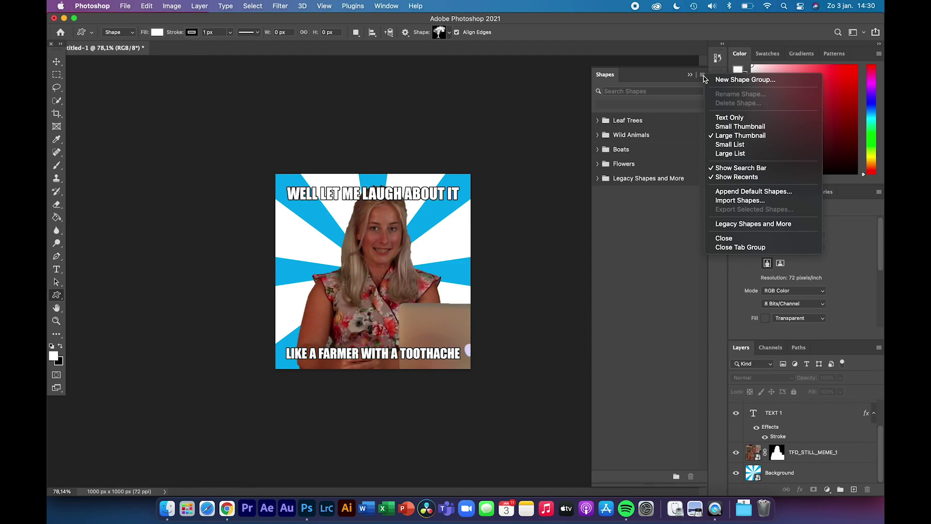
pyautogui.click(740, 224)
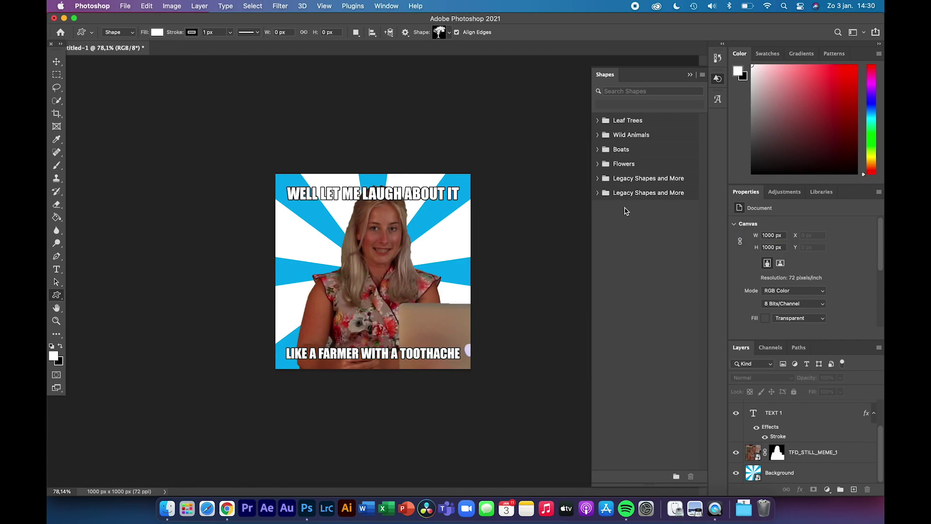
pyautogui.click(605, 194)
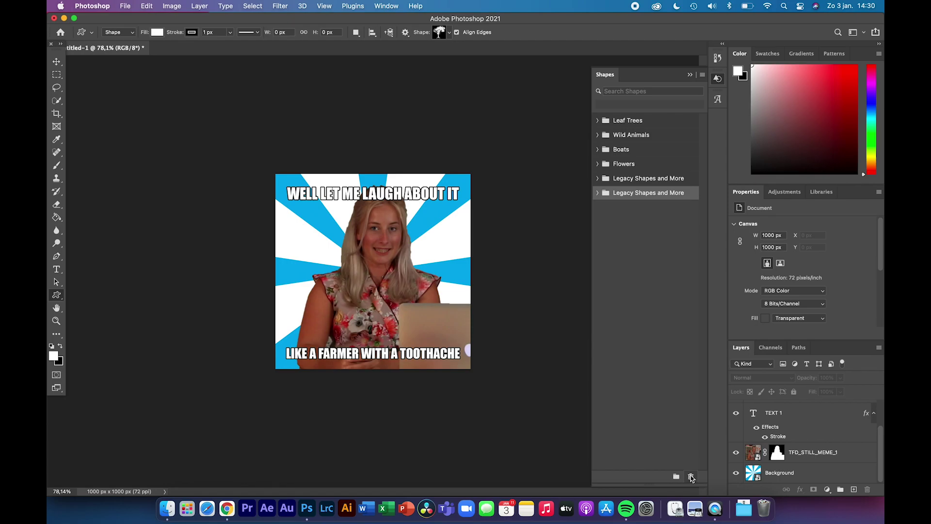
pyautogui.click(691, 477)
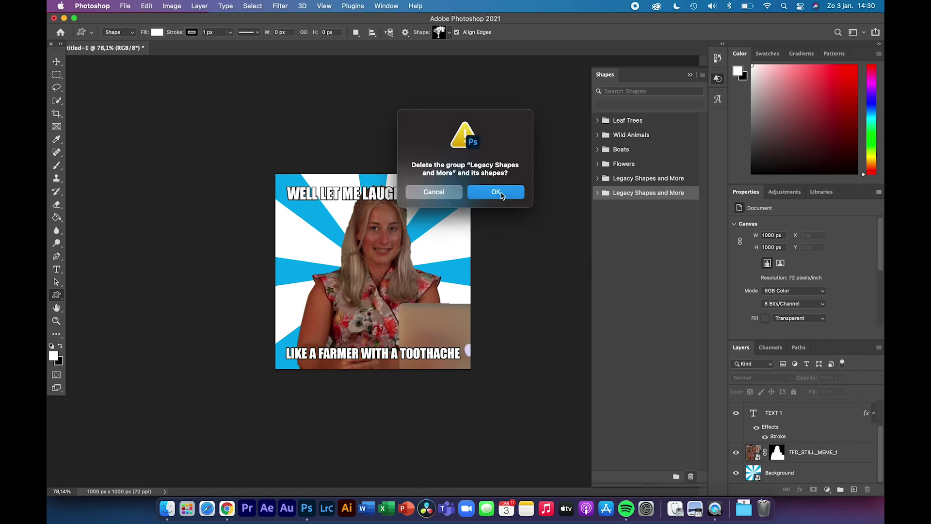
pyautogui.click(496, 192)
pyautogui.click(599, 179)
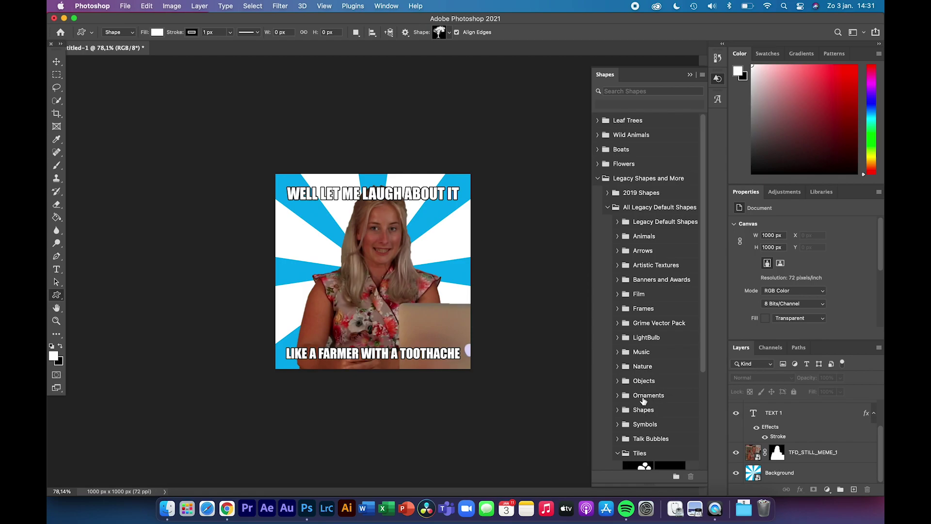
# Step: Browse the Film and Frames sets in the Shapes panel and pick the diagonal stripes tile
pyautogui.click(618, 294)
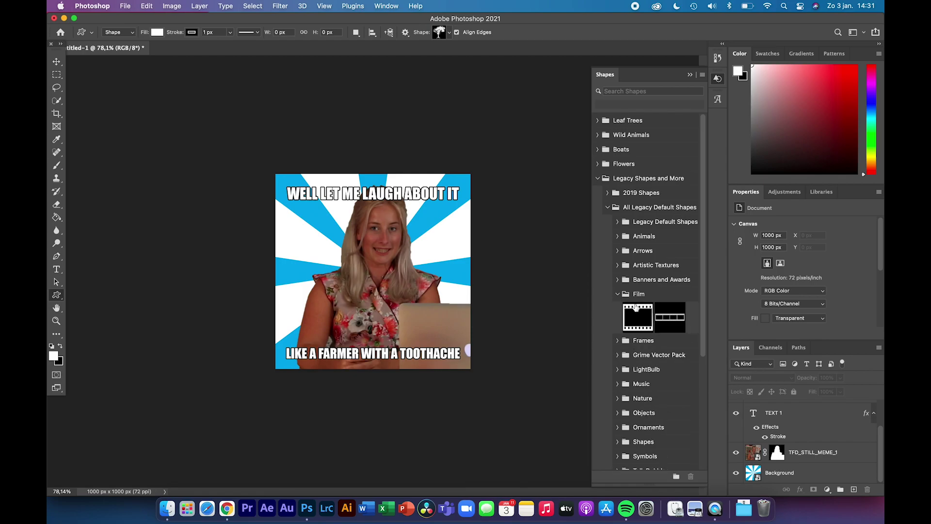
pyautogui.click(618, 294)
pyautogui.click(617, 309)
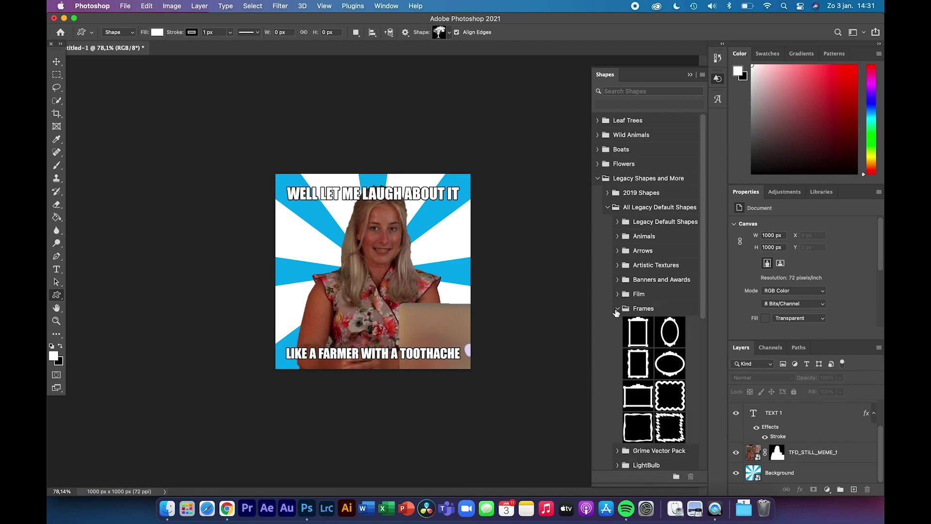
pyautogui.click(618, 309)
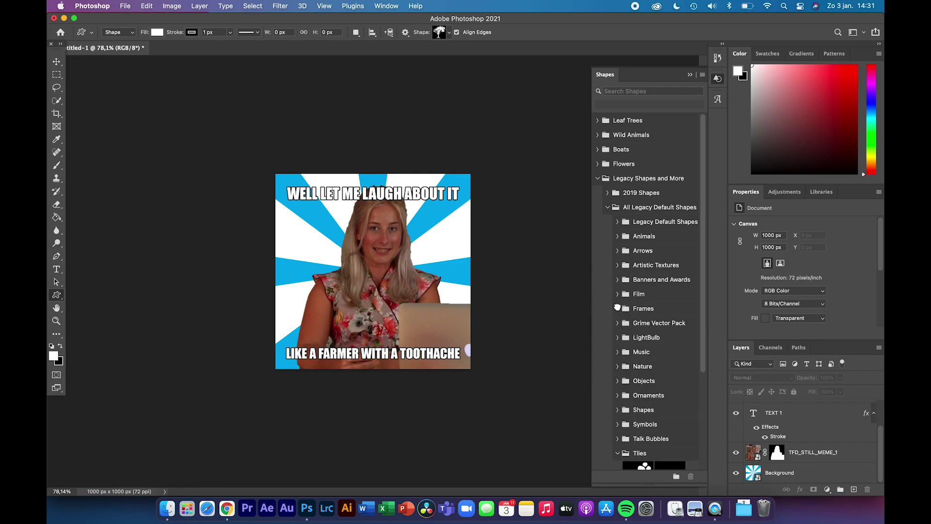
pyautogui.scroll(-5, 626, 383)
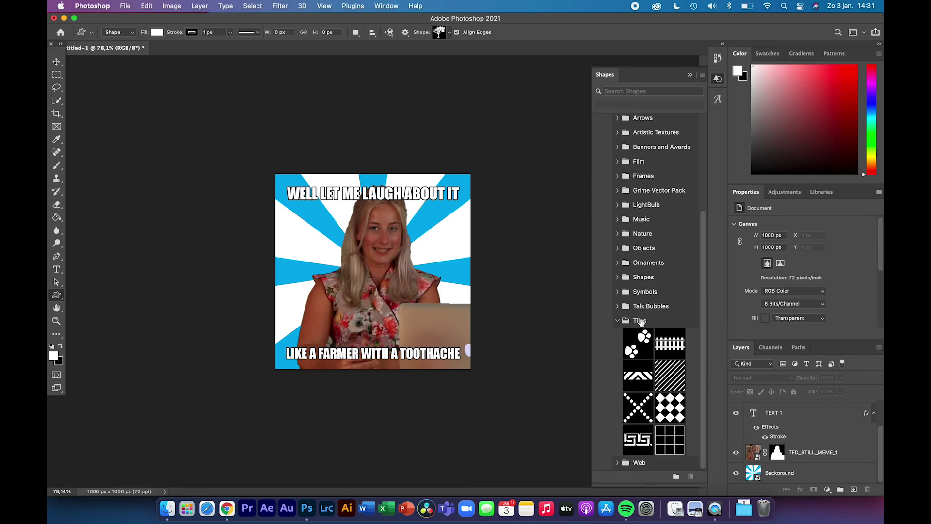
pyautogui.click(667, 375)
pyautogui.press('super+j')
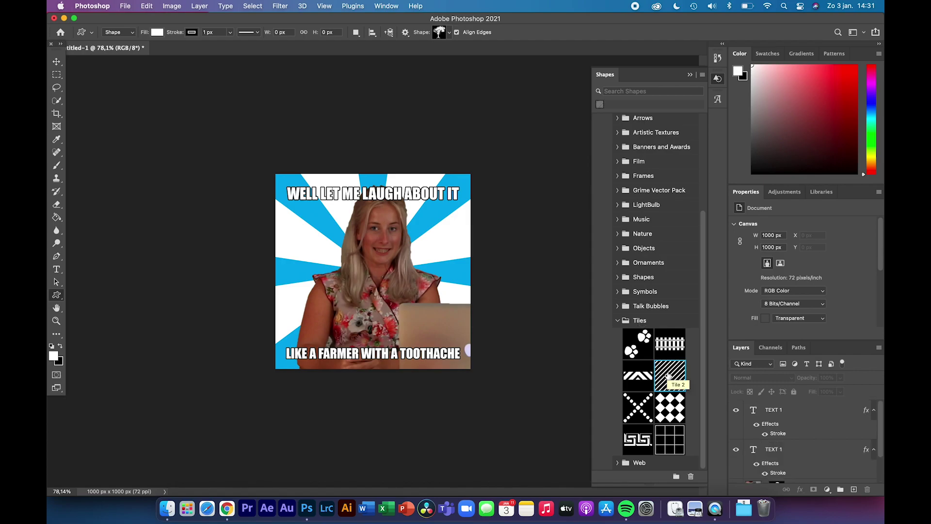
# Step: In the shape picker, choose the diagonal-lines tile from Legacy Default Shapes > Tiles
pyautogui.click(449, 33)
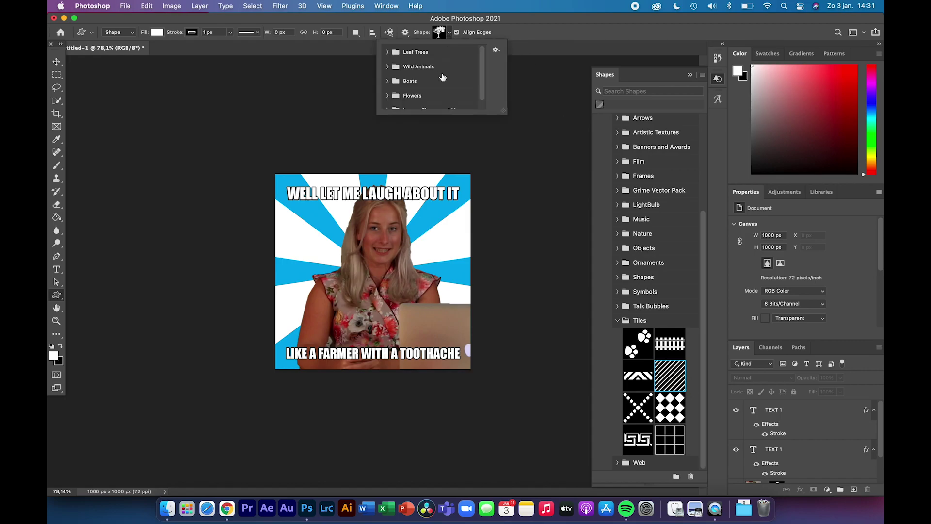
pyautogui.scroll(-1, 439, 80)
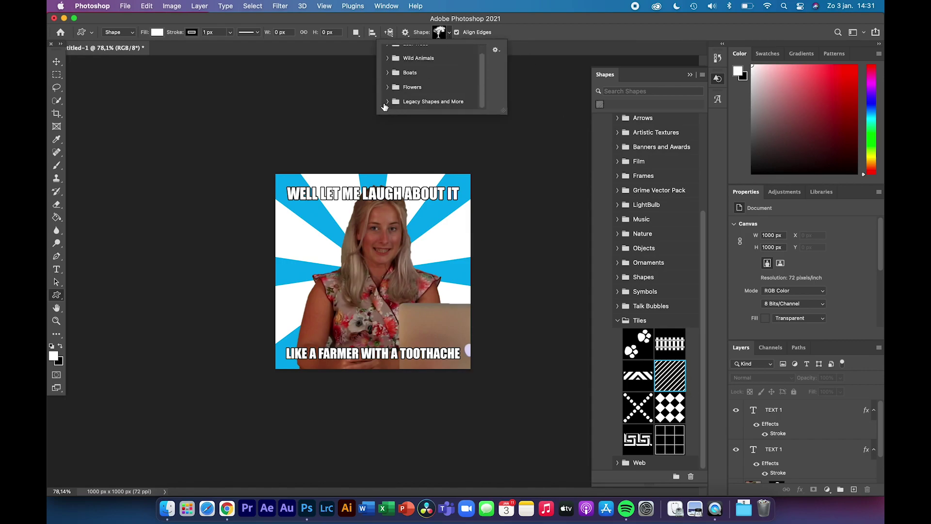
pyautogui.click(430, 95)
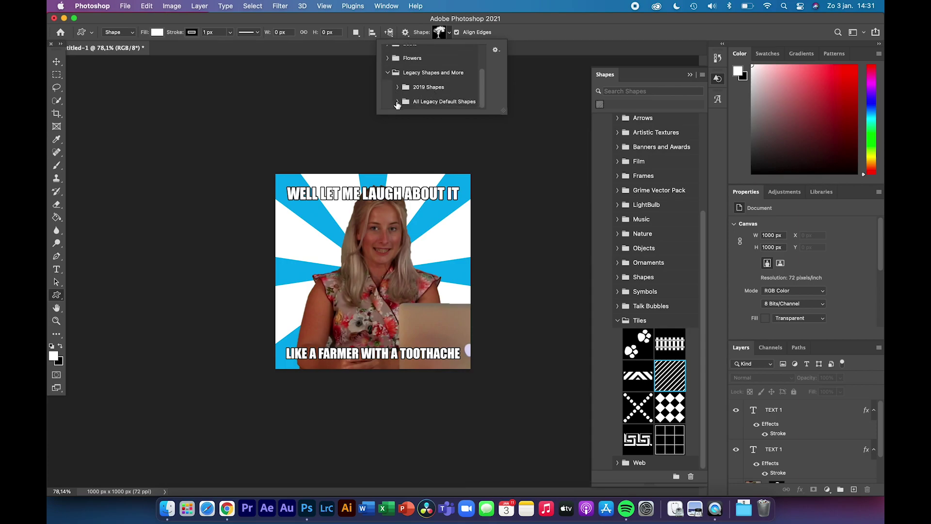
pyautogui.click(398, 103)
pyautogui.scroll(-5, 433, 96)
pyautogui.scroll(-5, 433, 96)
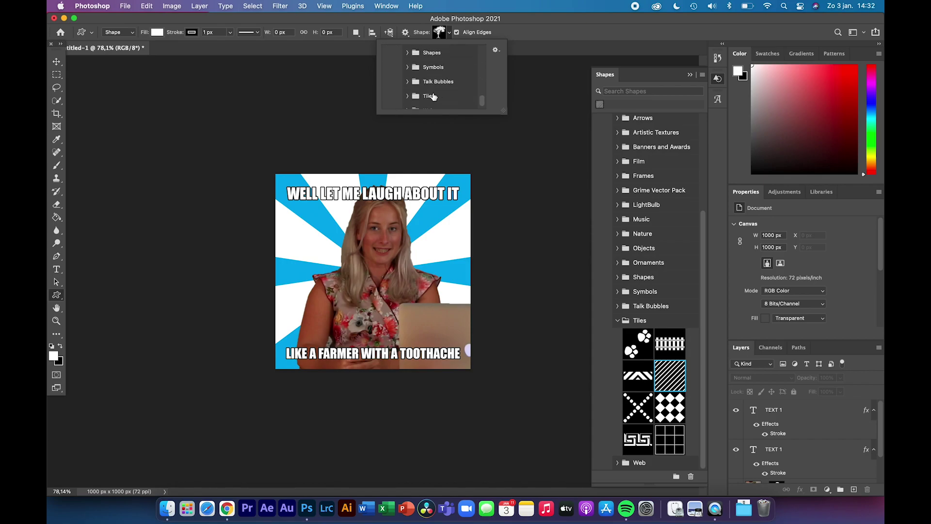
pyautogui.click(407, 88)
pyautogui.click(467, 102)
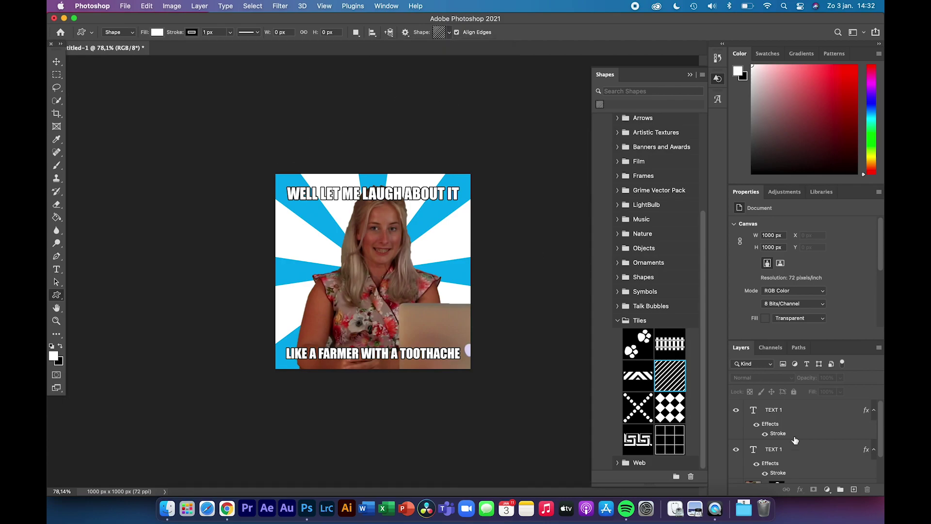
# Step: Add a new empty layer above Background and hide the blue sunburst background
pyautogui.scroll(-2, 784, 473)
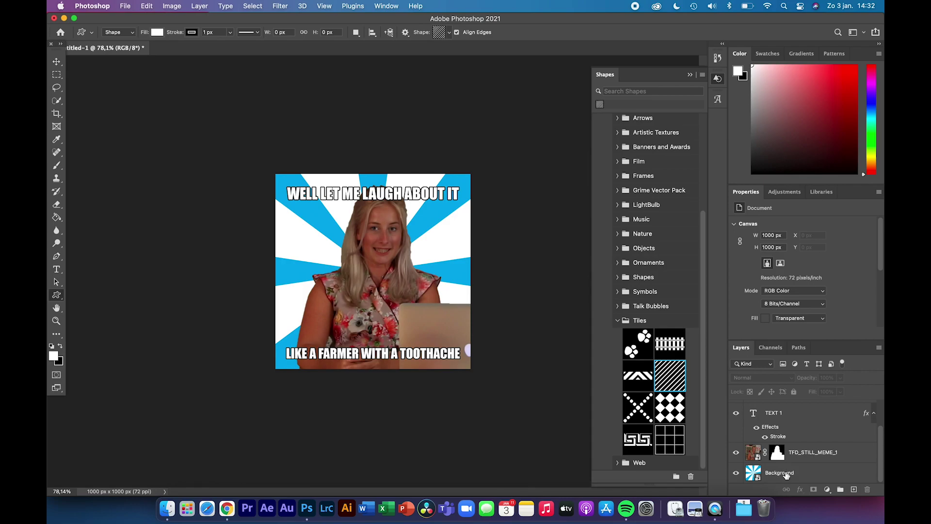
pyautogui.click(786, 474)
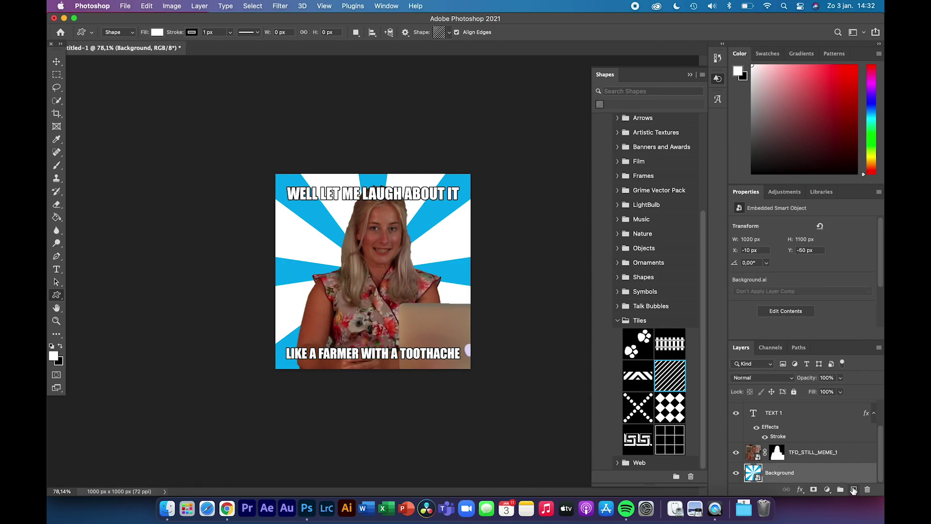
pyautogui.click(854, 490)
pyautogui.scroll(-1, 791, 457)
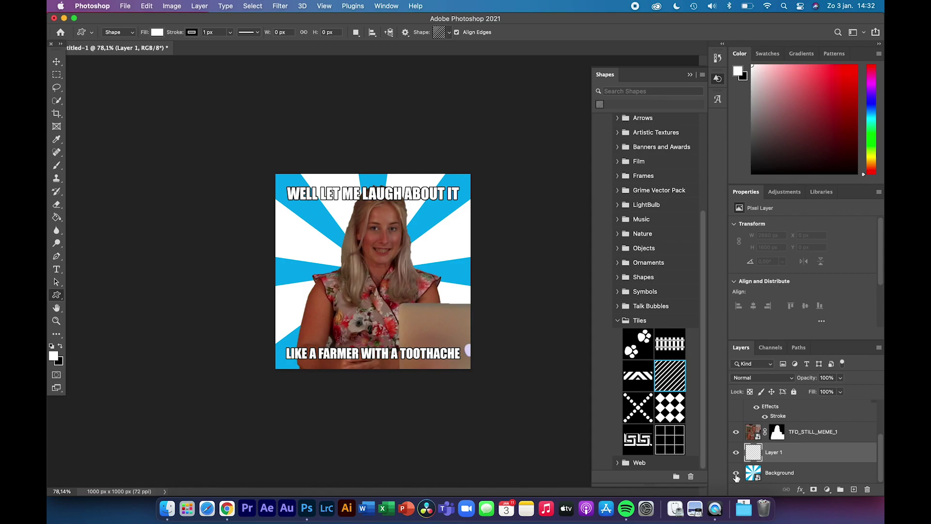
pyautogui.click(736, 472)
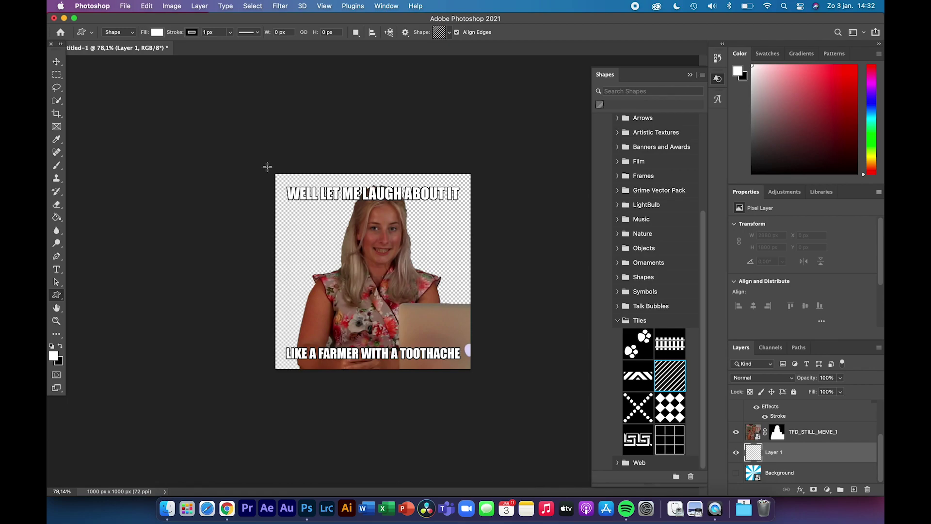
# Step: Draw the diagonal-stripe custom shape from the centre so it covers the whole canvas
pyautogui.moveTo(267, 167); pyautogui.dragTo(478, 379)
pyautogui.press('alt')
pyautogui.press('alt')
pyautogui.moveTo(478, 378); pyautogui.dragTo(478, 380)
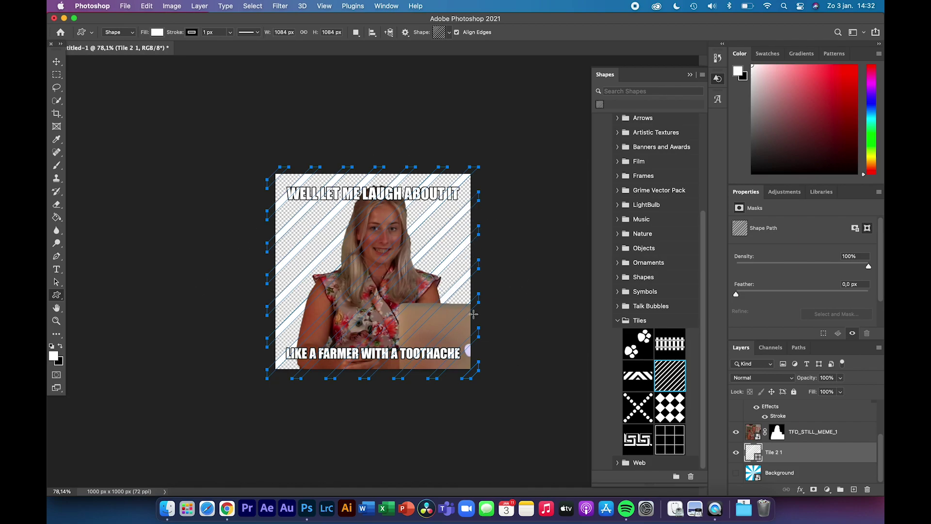
# Step: Add a new empty layer above Background and name it BACKGROUND COLOR
pyautogui.click(779, 474)
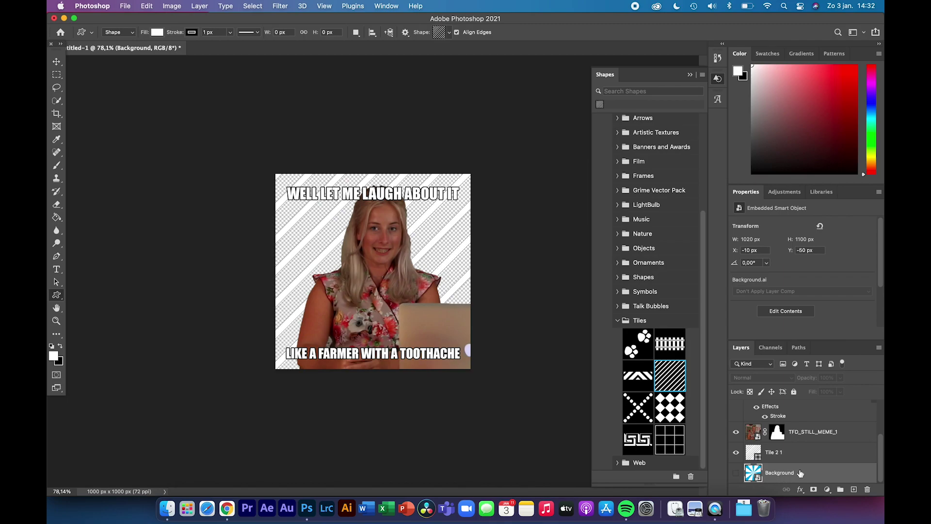
pyautogui.click(855, 489)
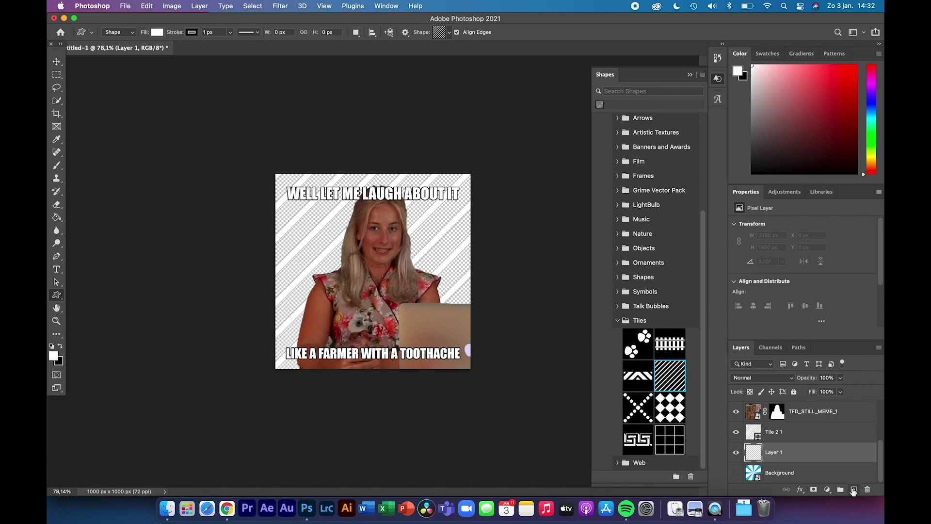
pyautogui.doubleClick(771, 453)
pyautogui.write('BACKGROUND COLOR')
pyautogui.press('Return')
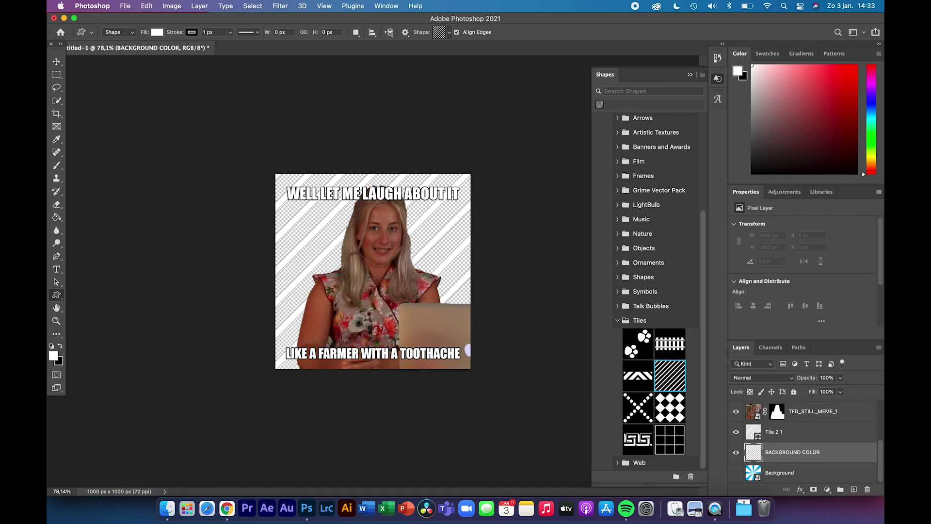
# Step: Rename Tile 2 1 to STRIPES, select BACKGROUND COLOR, and cancel the stray Custom Shape dialog
pyautogui.doubleClick(773, 432)
pyautogui.write('STRIPES')
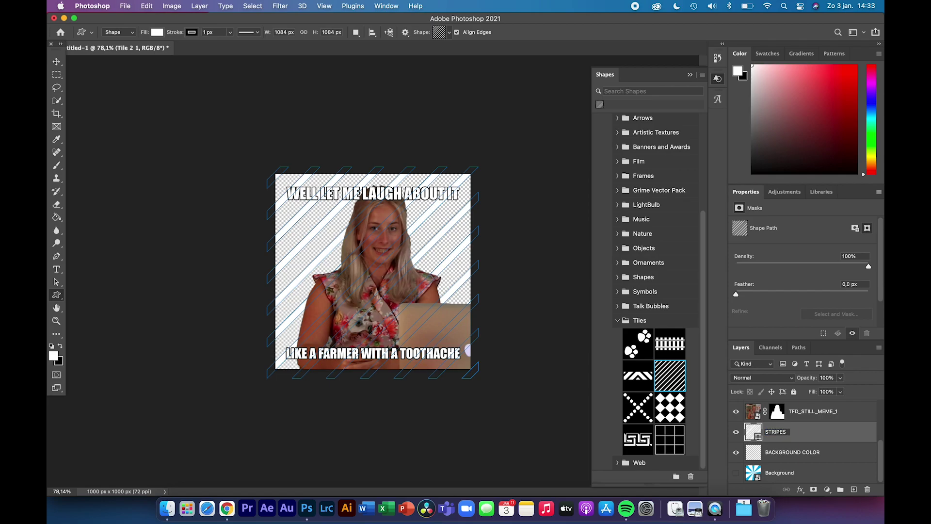
pyautogui.press('Return')
pyautogui.click(757, 456)
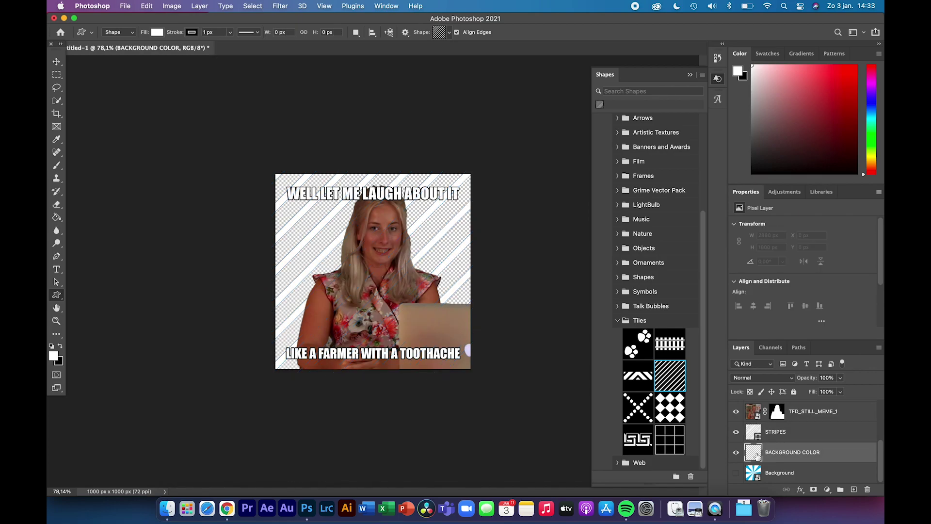
pyautogui.click(503, 284)
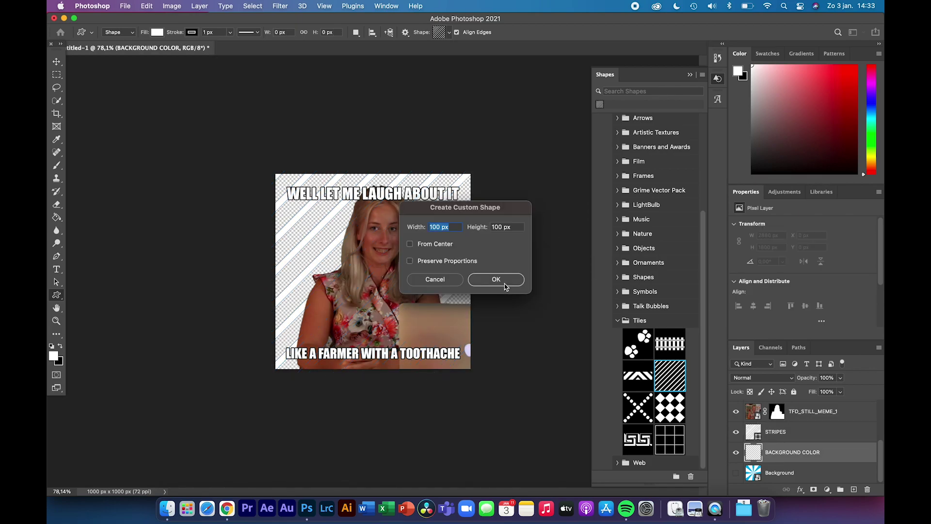
pyautogui.click(422, 281)
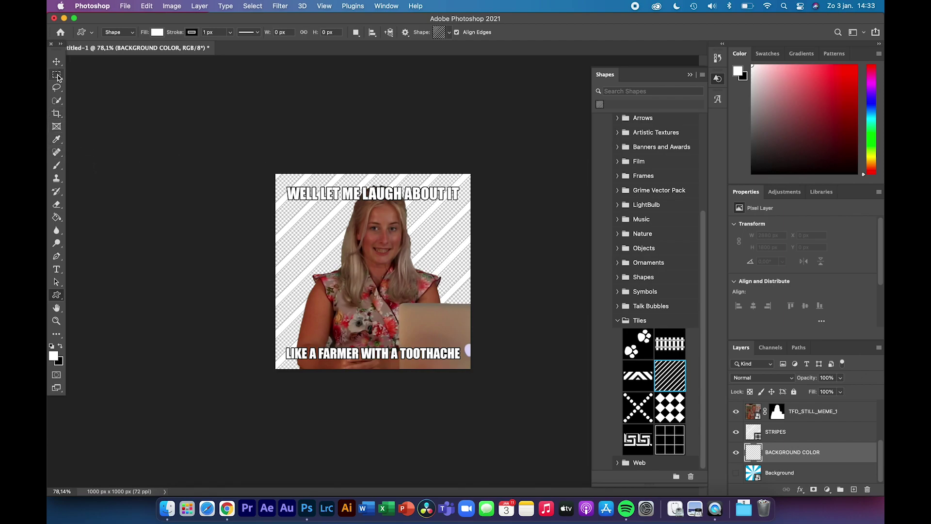
# Step: Switch to the Rectangle Tool and set its stroke to No Color
pyautogui.rightClick(55, 296)
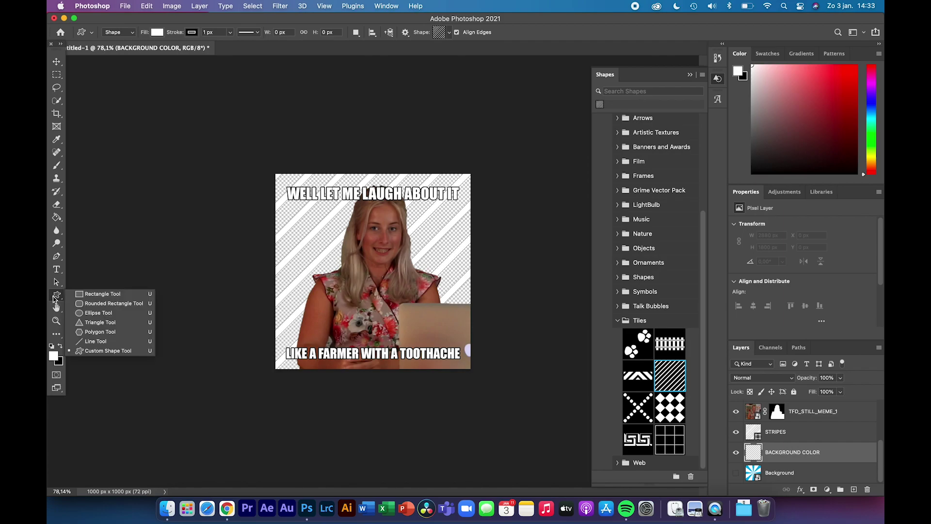
pyautogui.click(103, 294)
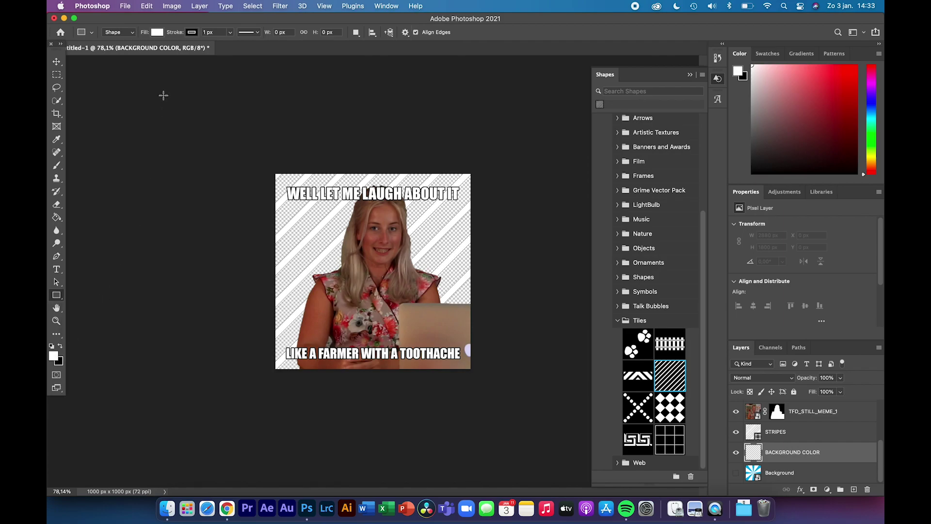
pyautogui.click(191, 32)
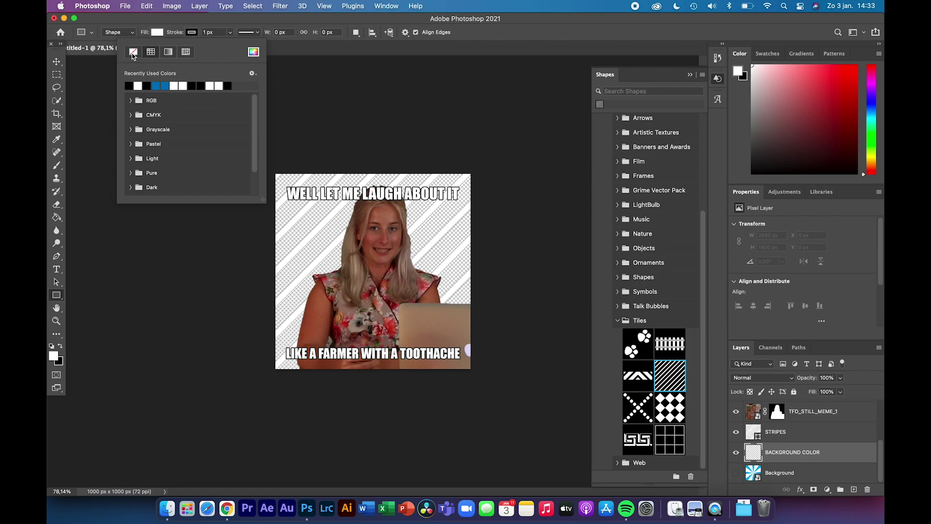
pyautogui.click(133, 54)
pyautogui.click(170, 23)
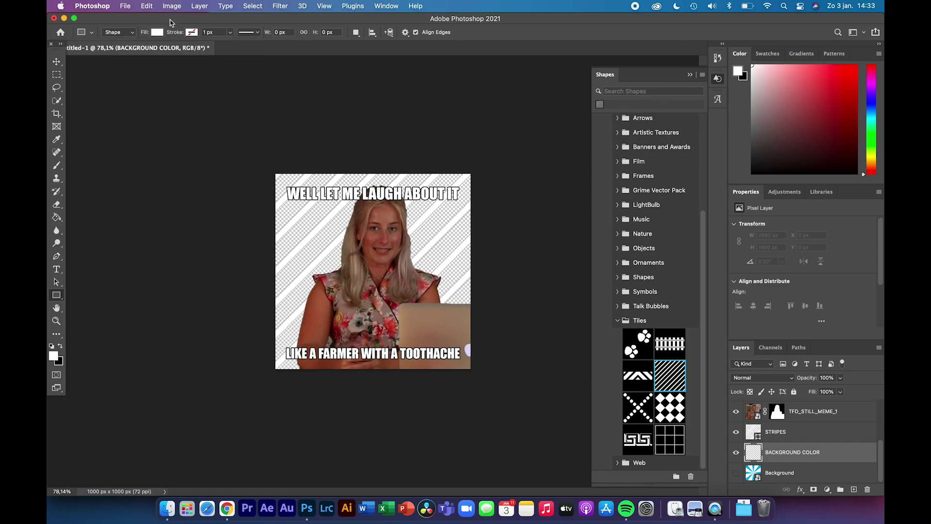
# Step: Set the fill to #1978bb and draw a rectangle covering the whole canvas
pyautogui.click(158, 33)
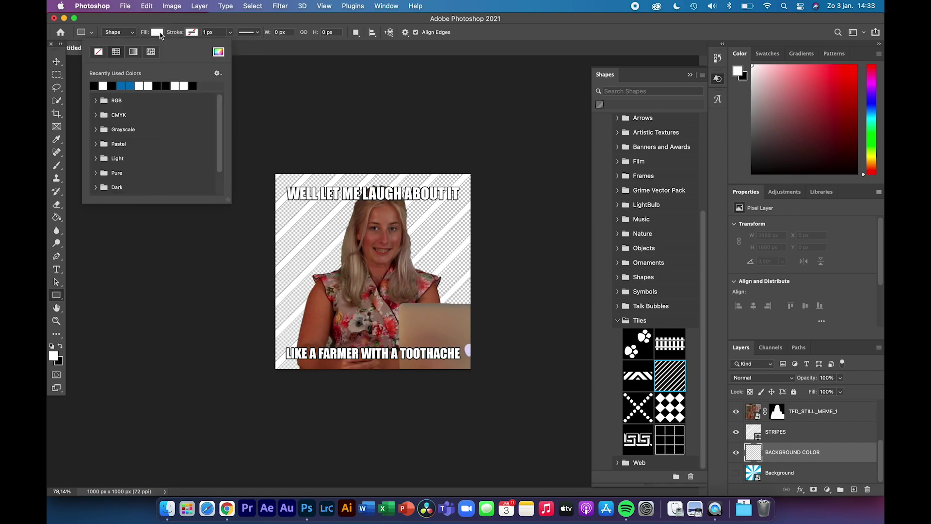
pyautogui.click(219, 52)
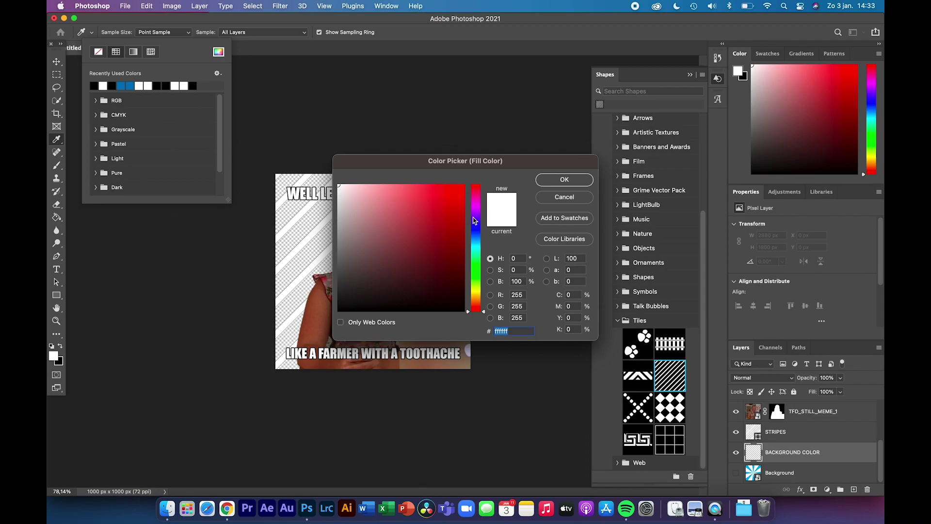
pyautogui.click(477, 235)
pyautogui.click(477, 239)
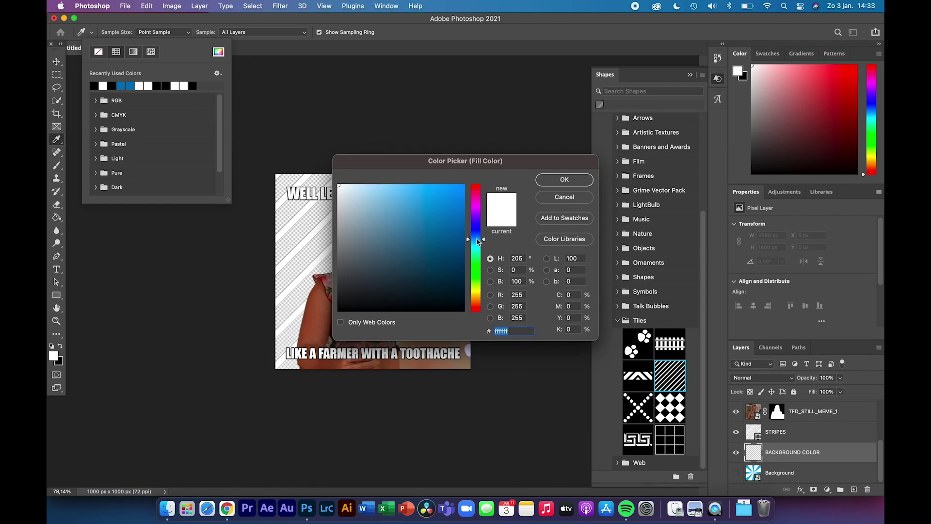
pyautogui.click(448, 218)
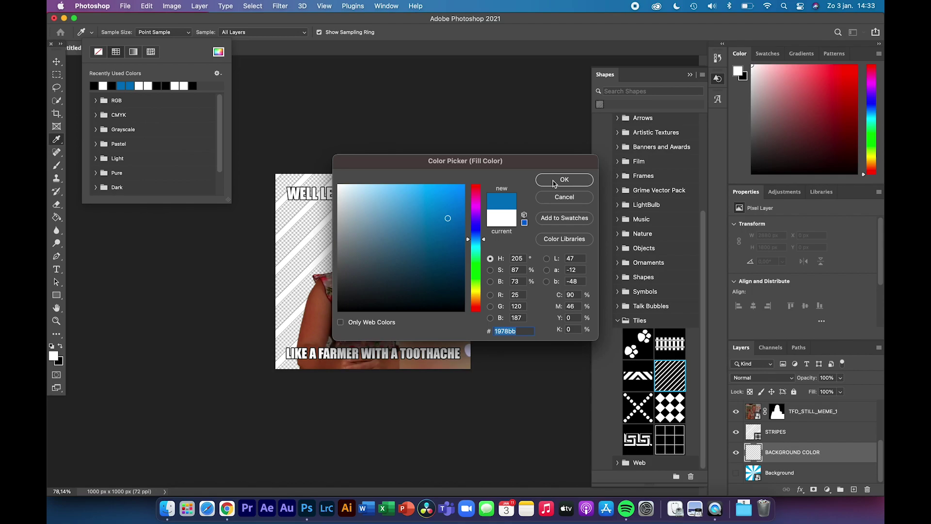
pyautogui.click(554, 180)
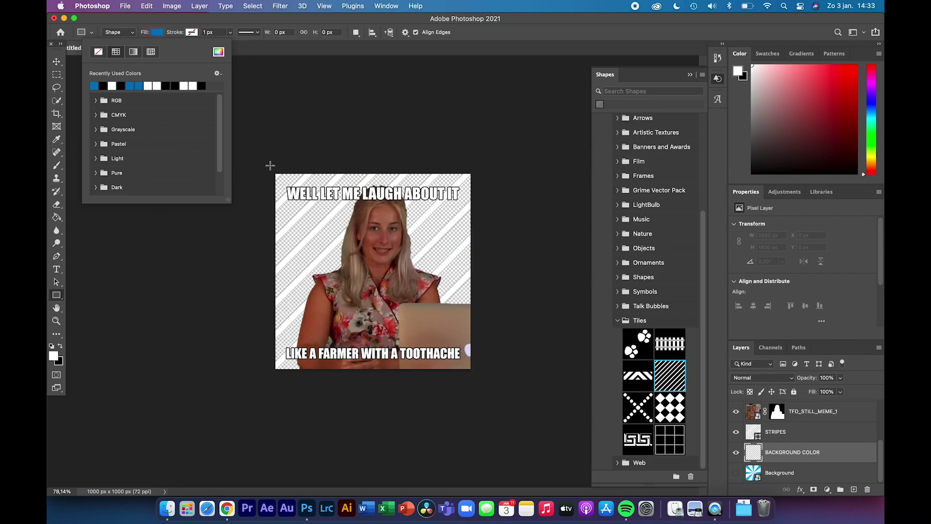
pyautogui.click(270, 166)
pyautogui.moveTo(269, 168); pyautogui.dragTo(474, 375)
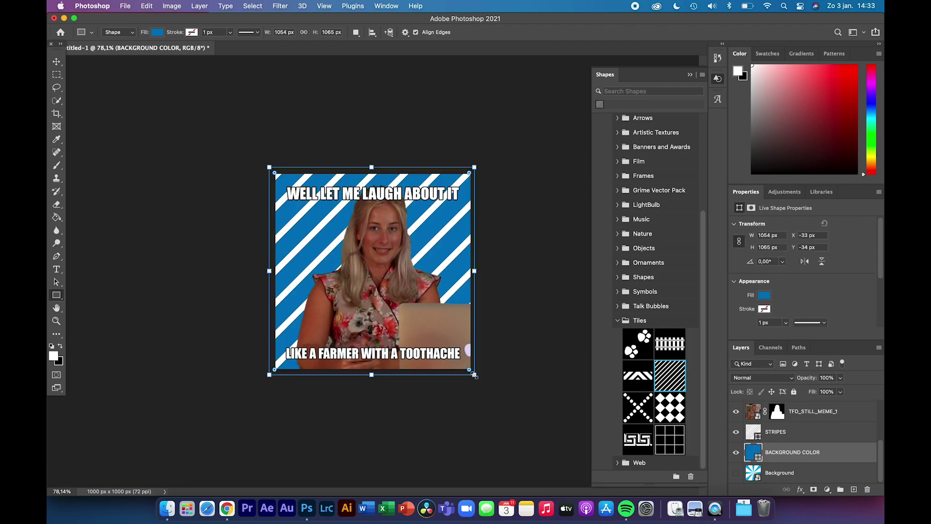
# Step: Select the STRIPES layer and set its shape stroke to No Color
pyautogui.click(56, 61)
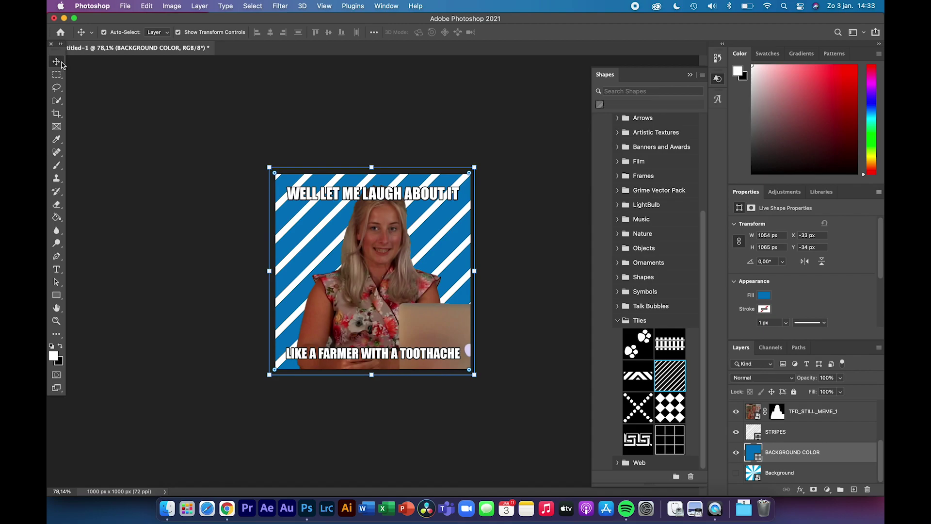
pyautogui.click(770, 431)
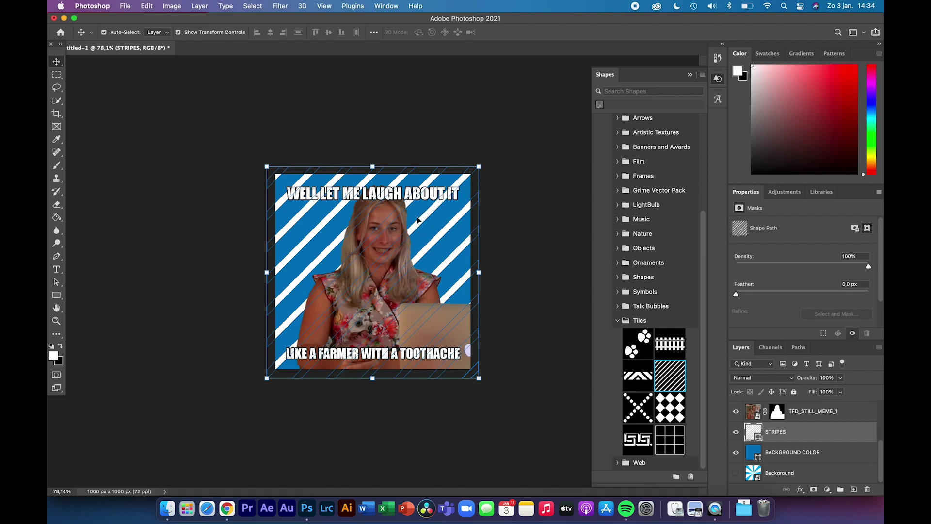
pyautogui.click(56, 295)
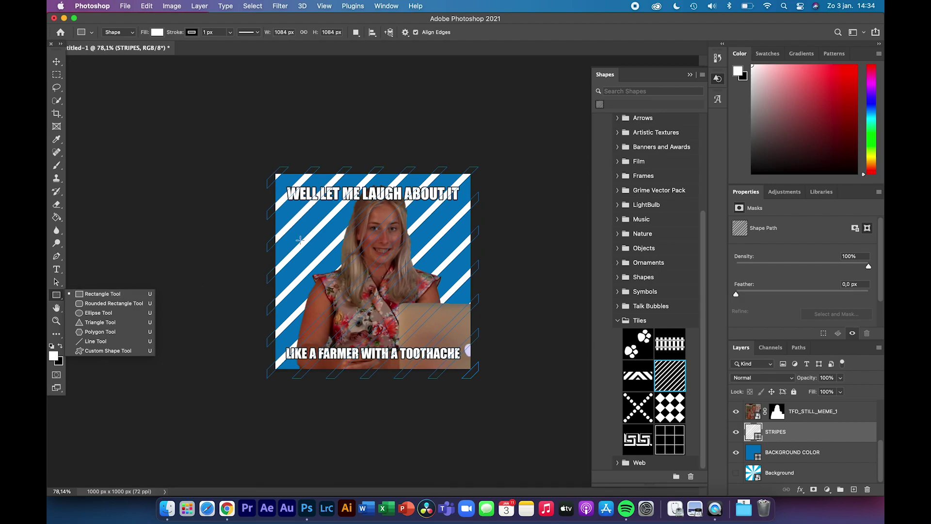
pyautogui.click(57, 296)
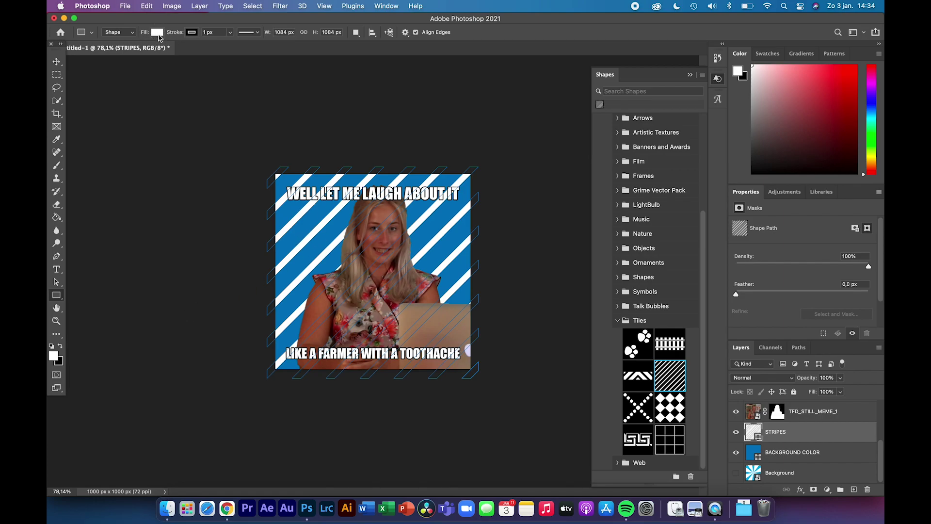
pyautogui.click(192, 33)
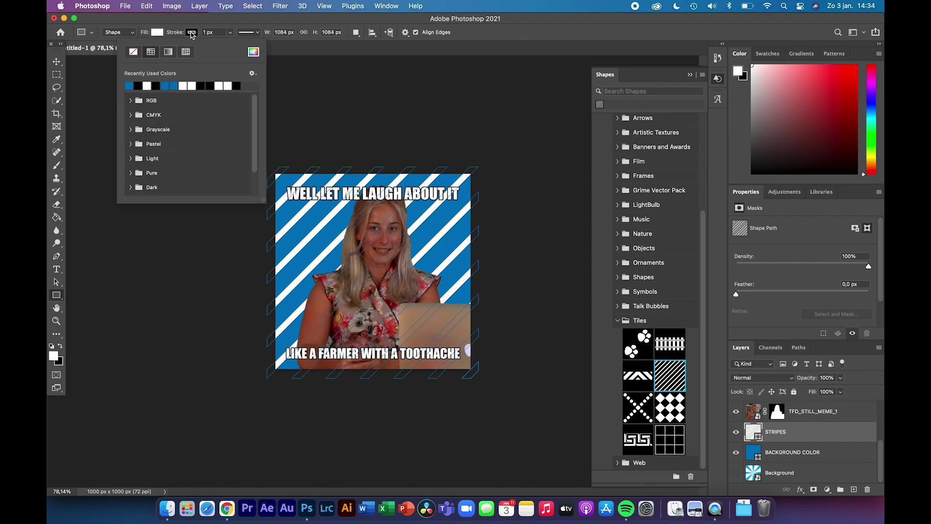
pyautogui.click(134, 52)
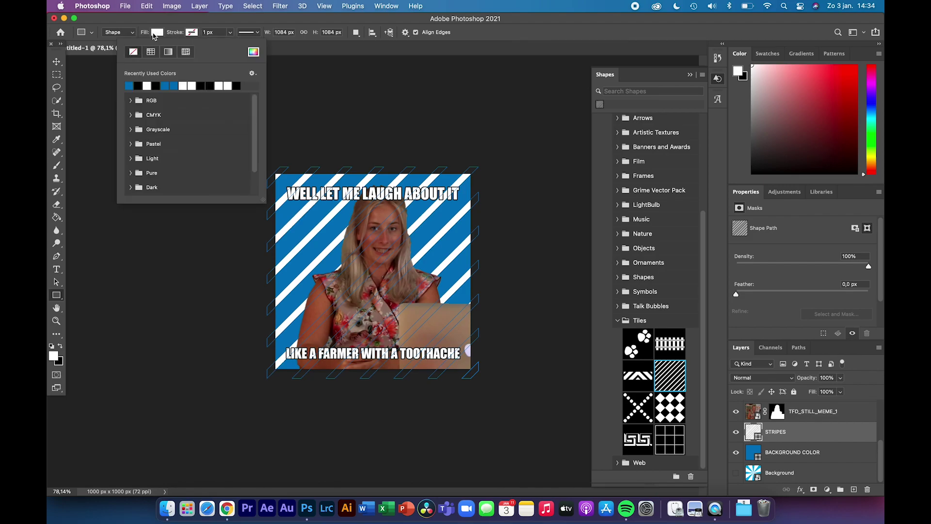
pyautogui.click(166, 24)
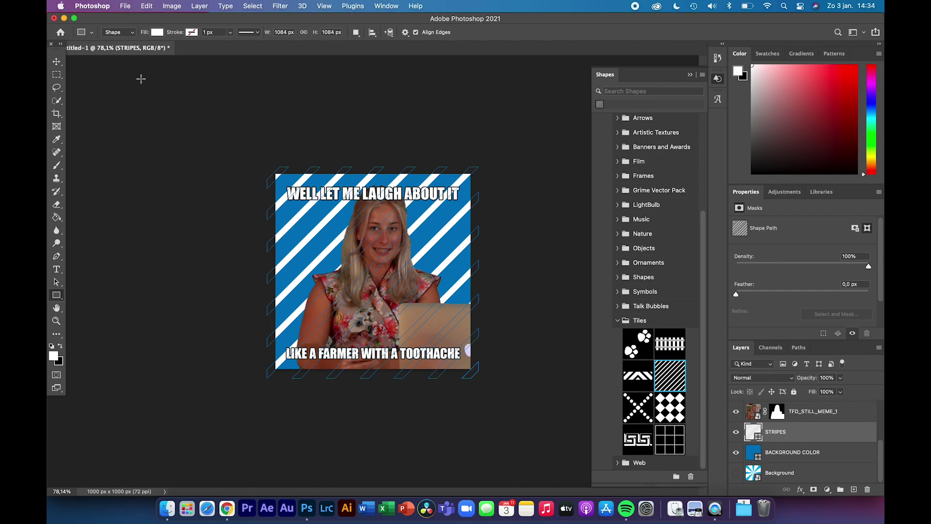
pyautogui.click(56, 62)
# Step: Select the STRIPES layer with the shape tool active for editing
pyautogui.click(211, 310)
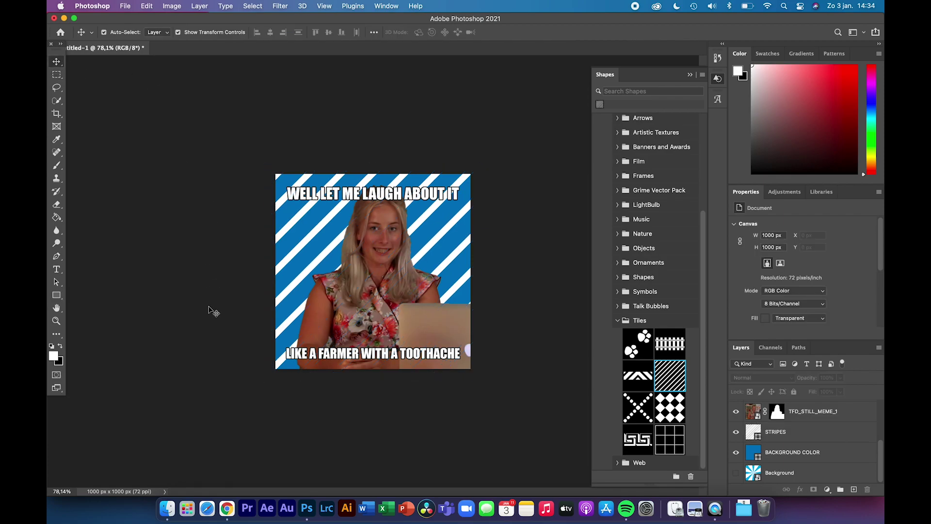
pyautogui.scroll(5, 307, 239)
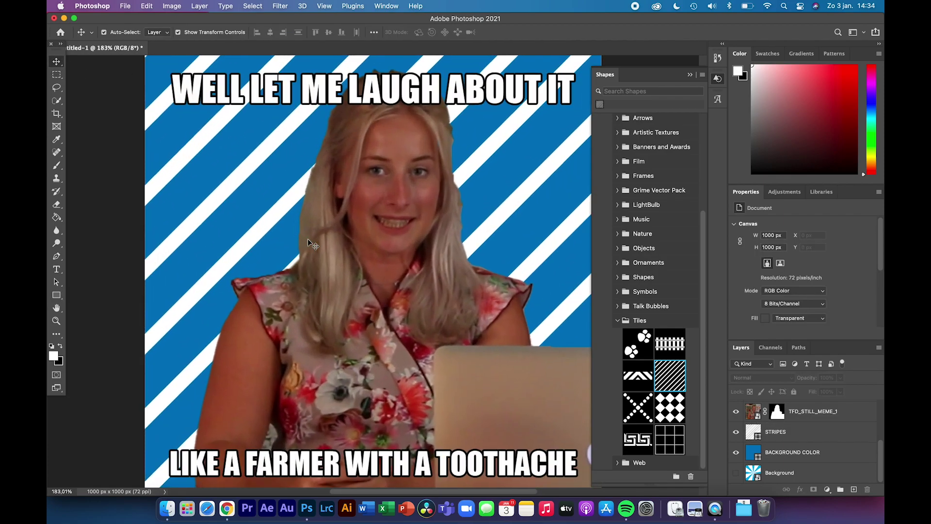
pyautogui.scroll(3, 307, 239)
pyautogui.hscroll(-5, 307, 238)
pyautogui.hscroll(4, 307, 239)
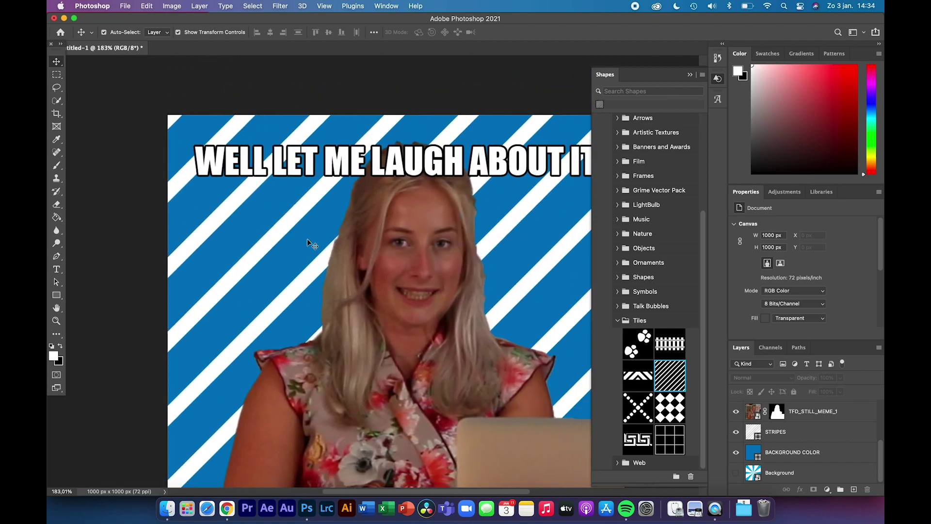
pyautogui.click(772, 433)
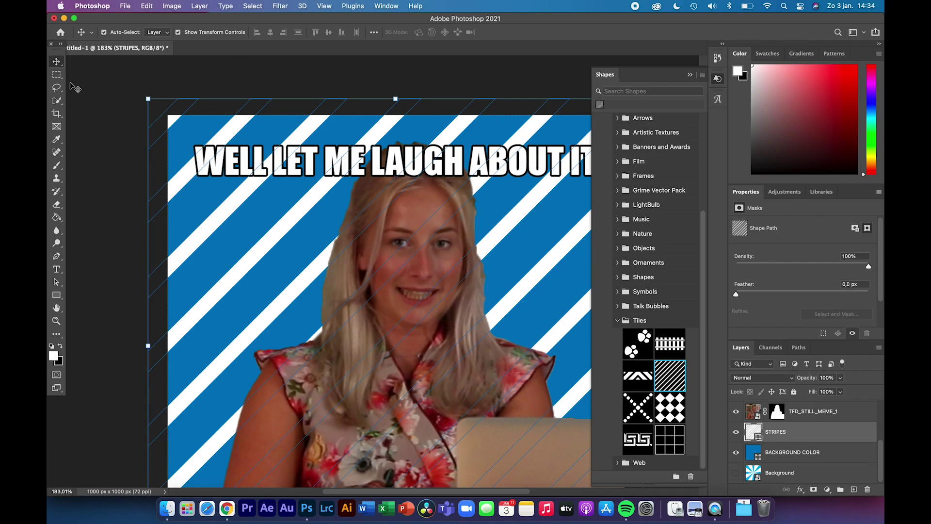
pyautogui.click(56, 294)
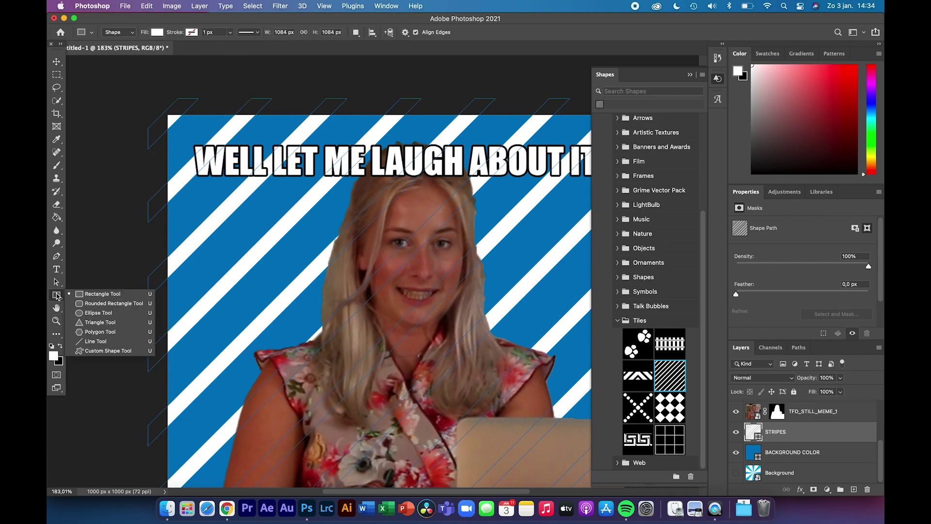
pyautogui.click(57, 295)
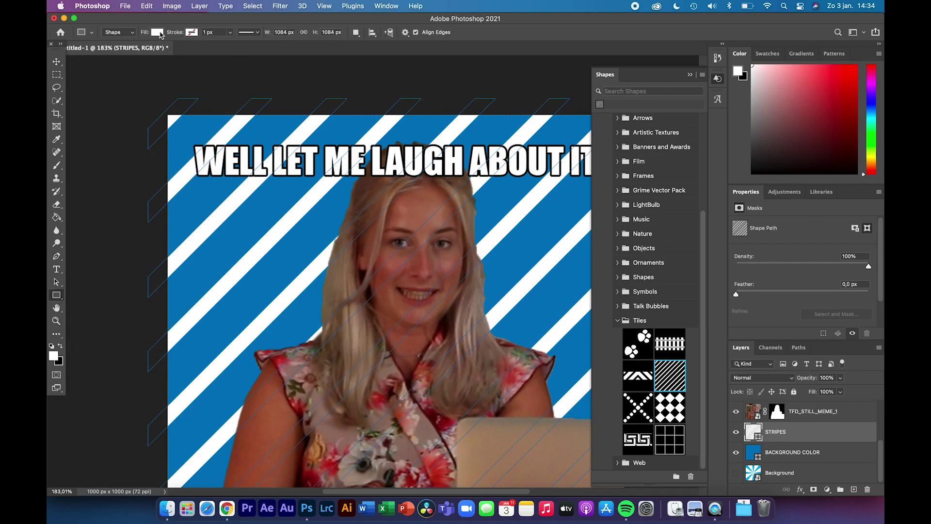
# Step: Change the stripes' fill colour to orange e56e16 in the Color Picker
pyautogui.click(158, 33)
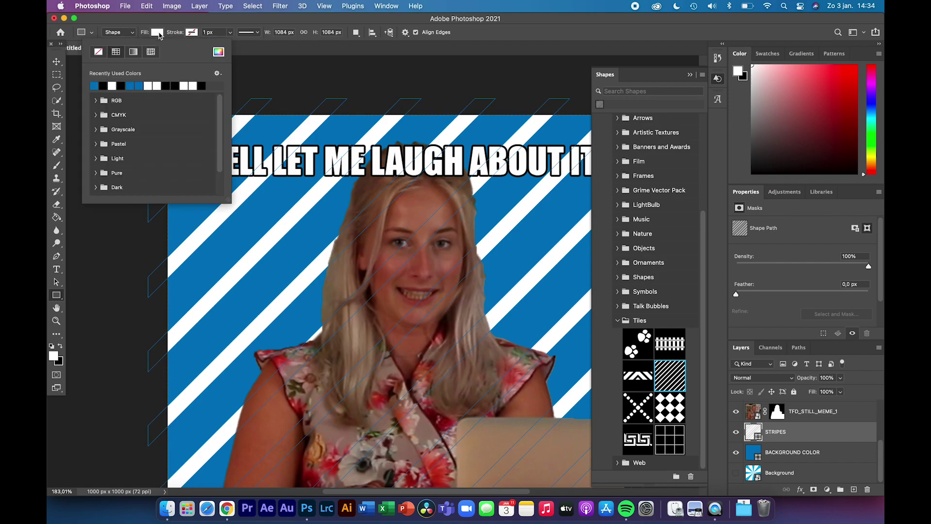
pyautogui.click(218, 53)
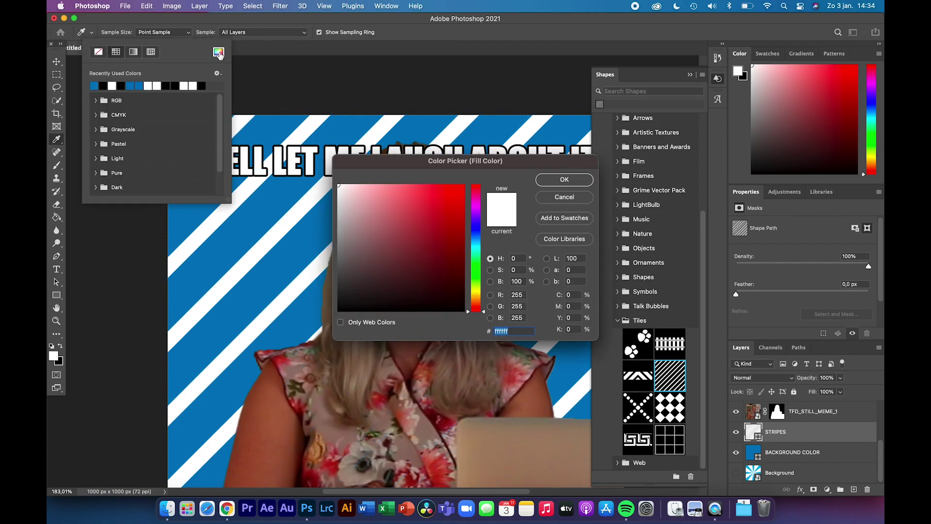
pyautogui.click(476, 300)
pyautogui.click(477, 303)
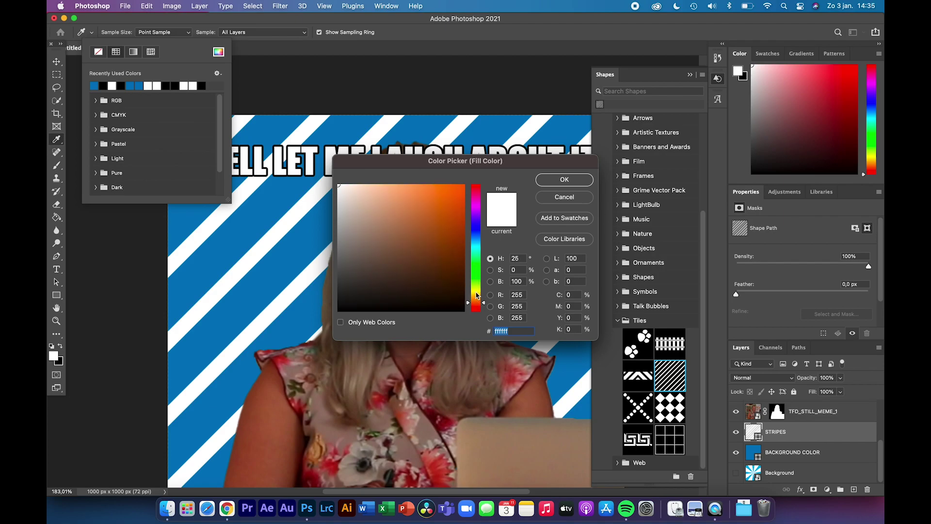
pyautogui.click(452, 196)
pyautogui.click(558, 179)
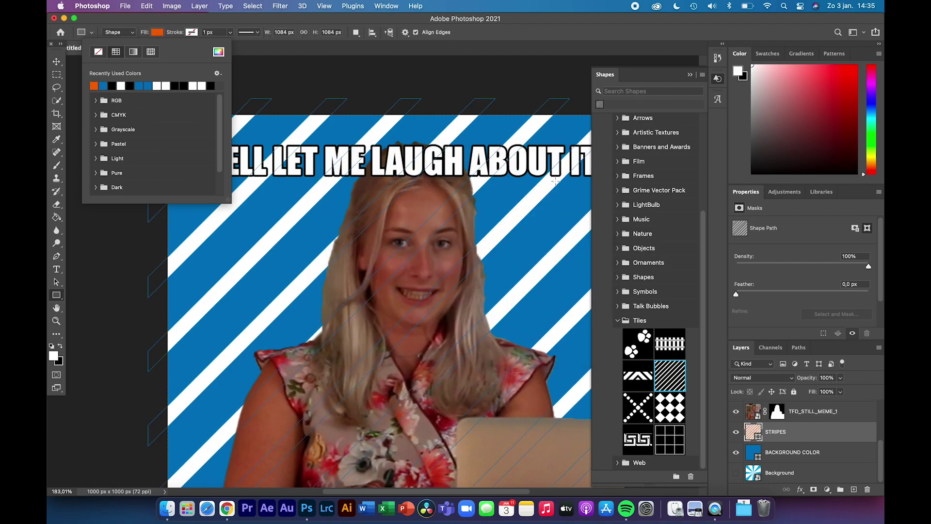
pyautogui.click(56, 61)
pyautogui.click(87, 268)
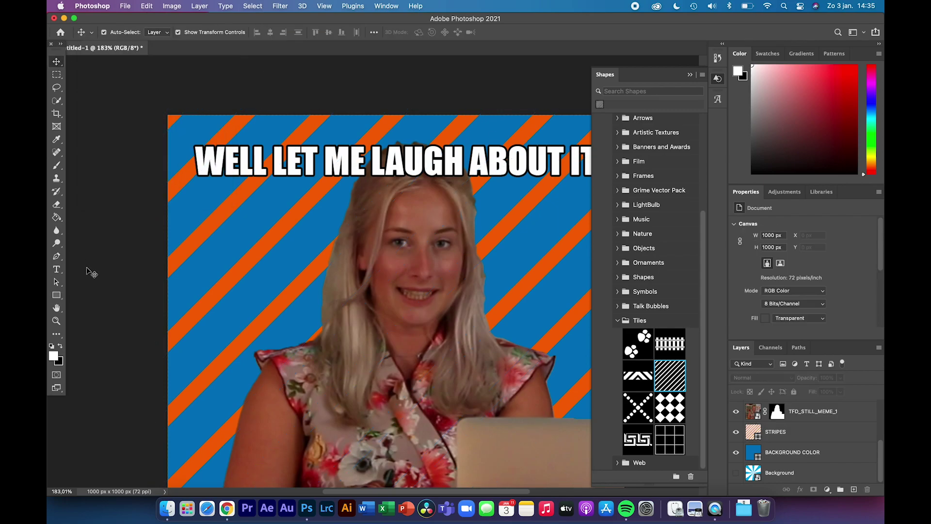
# Step: Save the meme as DANNY MEME 1 COV1C.psd in MEMES with maximum compatibility
pyautogui.press('super+0')
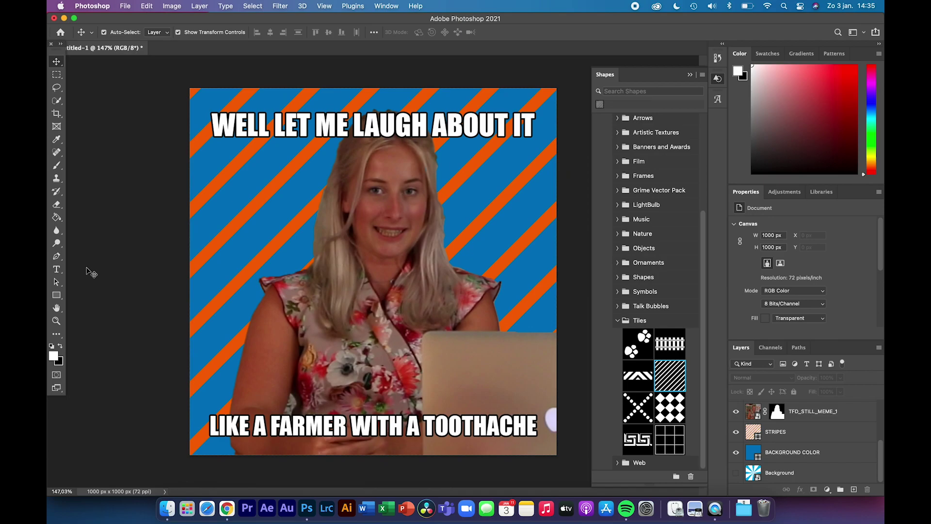
pyautogui.scroll(-2, 88, 273)
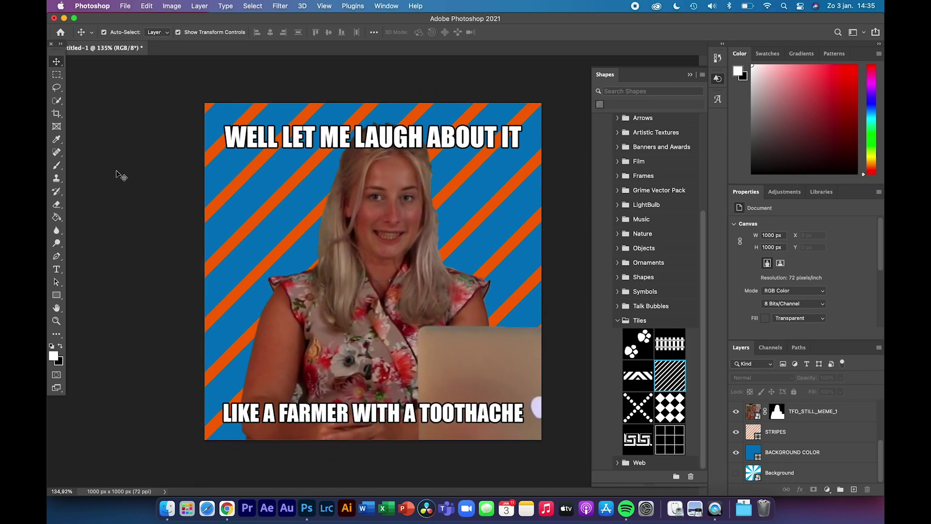
pyautogui.click(125, 6)
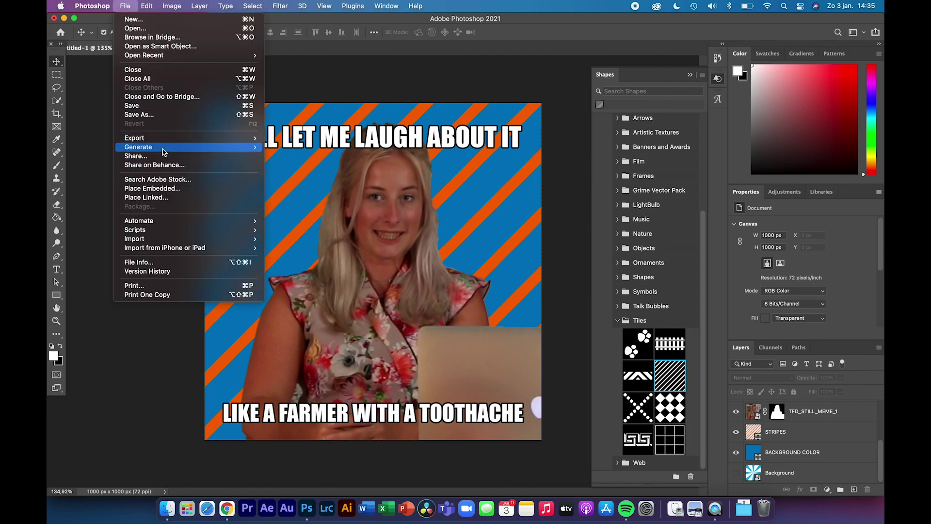
pyautogui.click(160, 117)
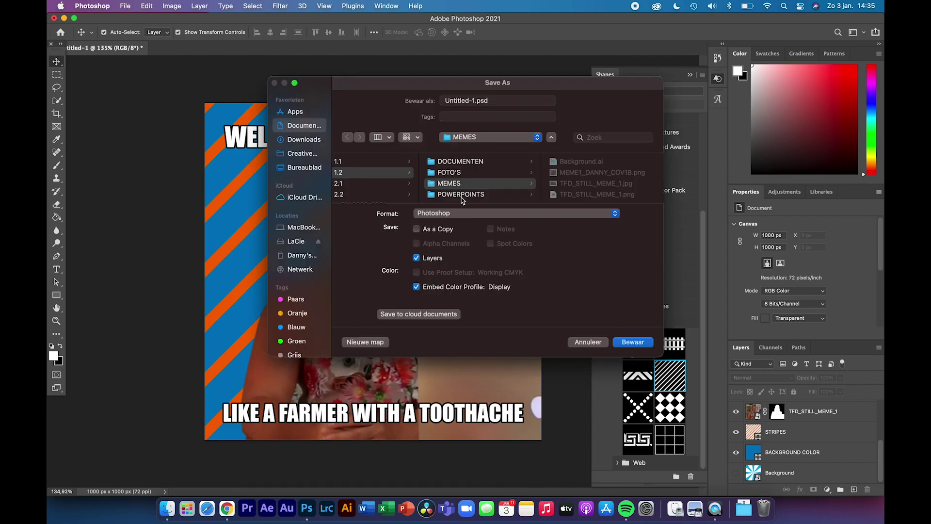
pyautogui.click(448, 100)
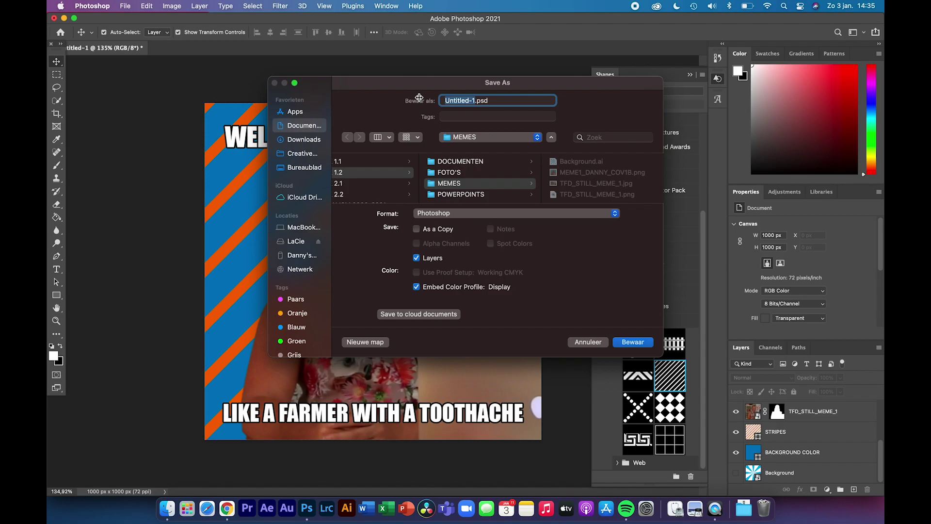
pyautogui.write('DANNY MEME 1 COV')
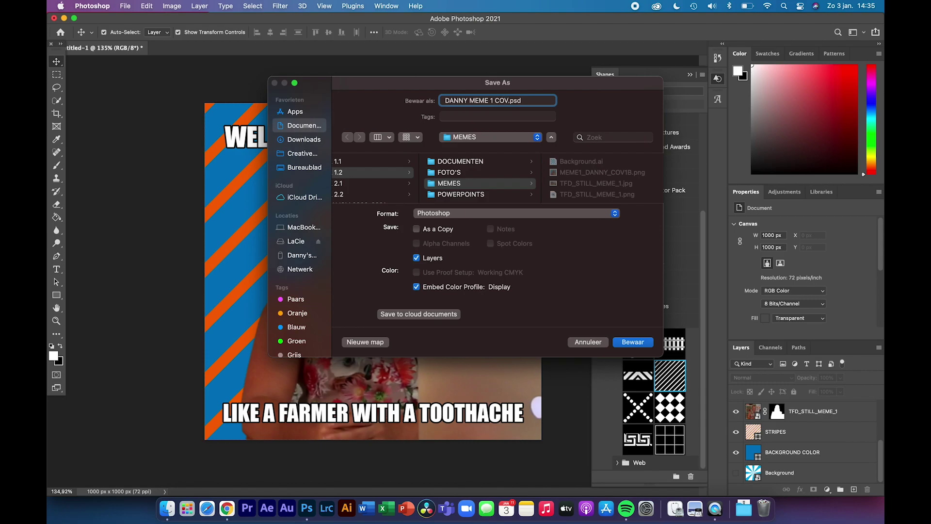
pyautogui.write('1C')
pyautogui.click(633, 342)
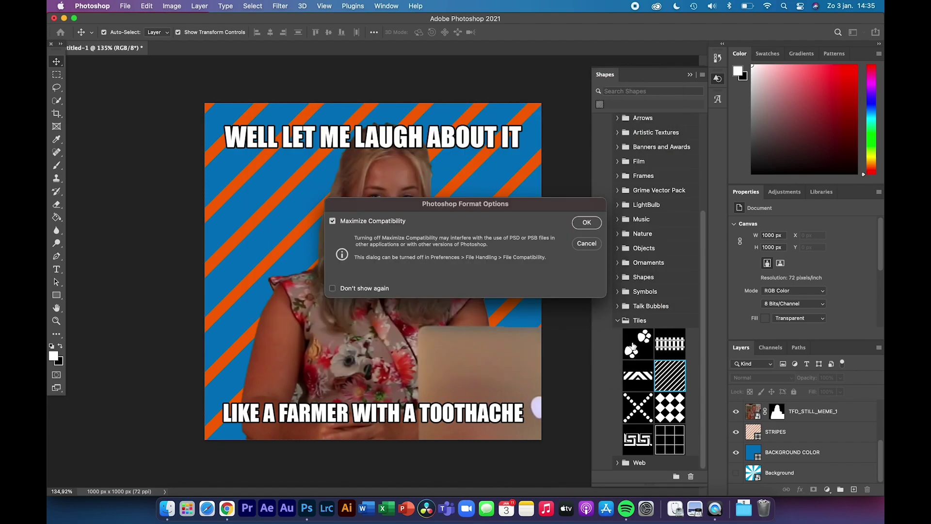
pyautogui.click(584, 224)
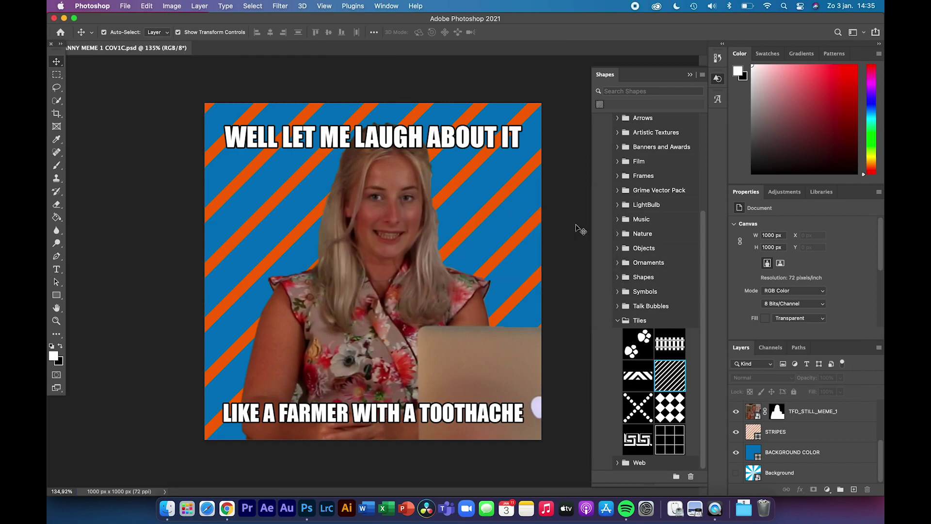
# Step: Save a JPEG copy, DANNY MEME 1 COV1C.jpg, at Quality 12 (Maximum)
pyautogui.click(127, 7)
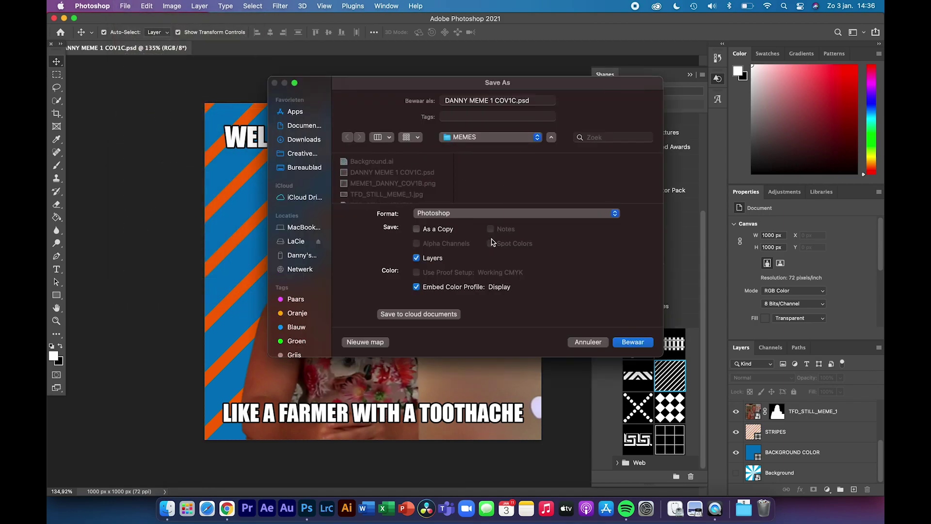
pyautogui.click(449, 214)
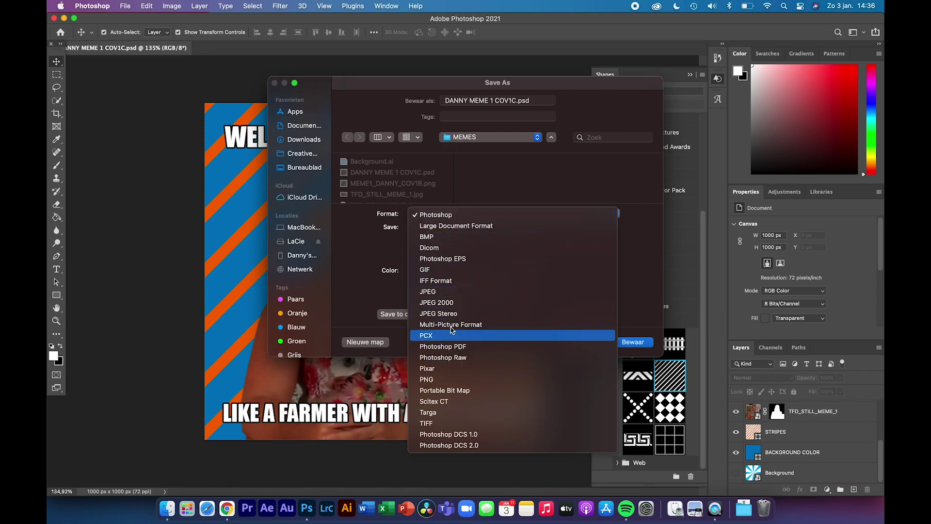
pyautogui.click(429, 292)
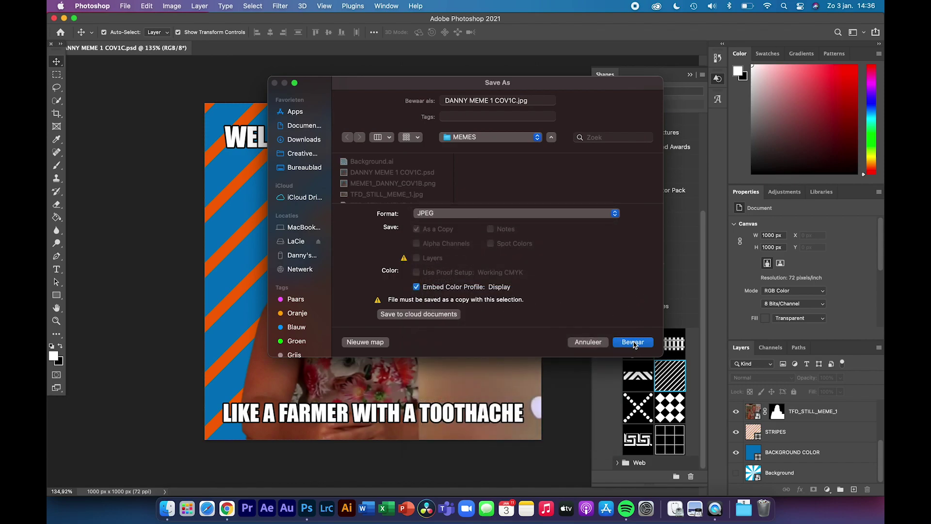
pyautogui.click(633, 343)
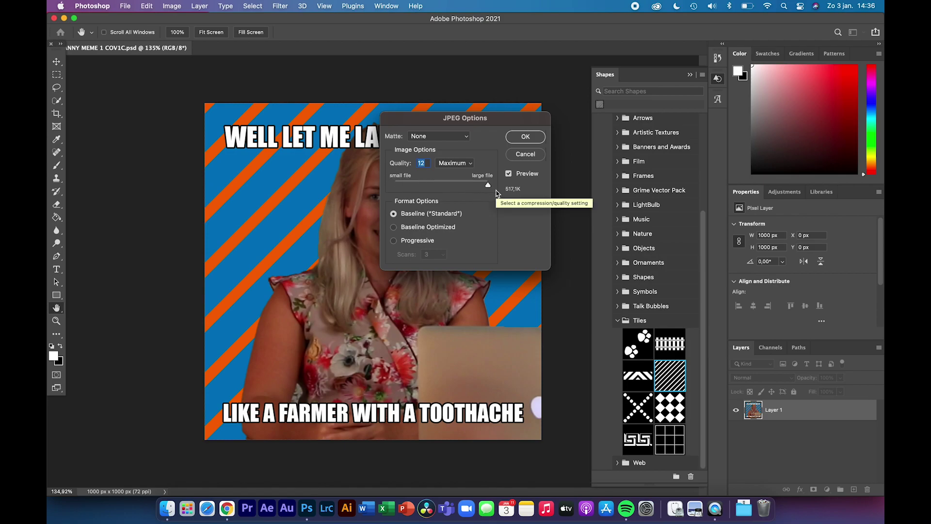
pyautogui.click(525, 138)
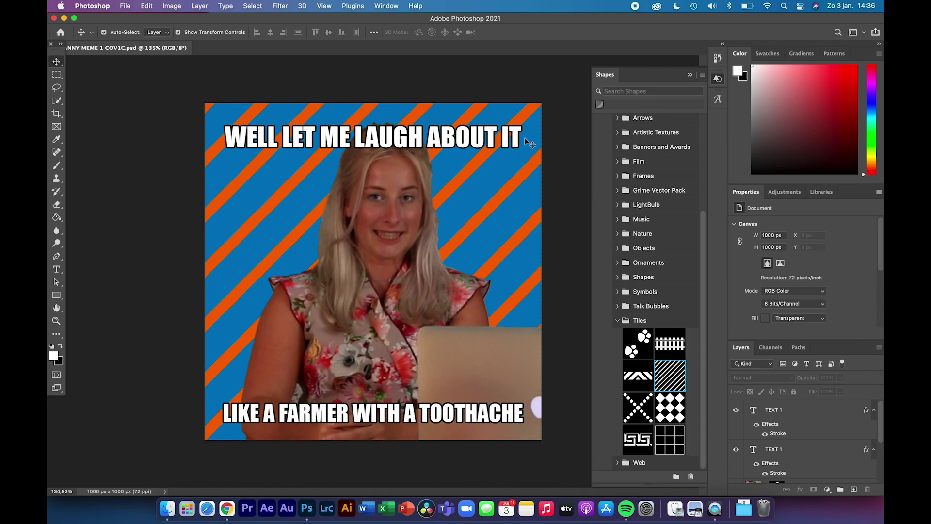
# Step: In Finder, select the new PSD and JPG in MEMES and Quick Look the JPEG
pyautogui.click(167, 508)
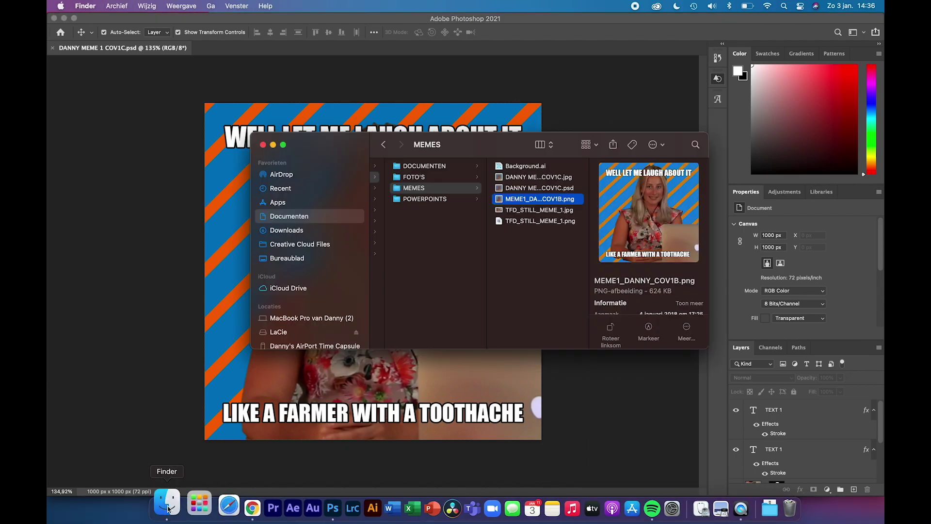
pyautogui.click(561, 190)
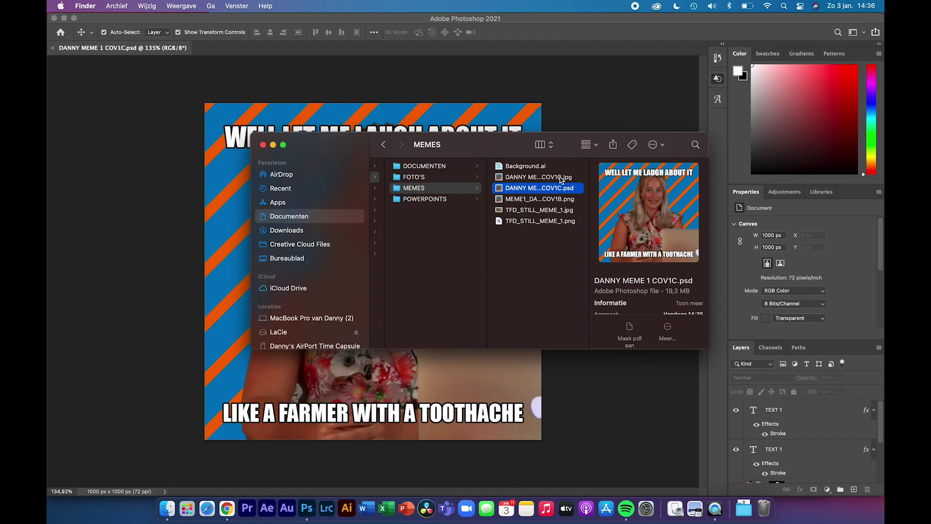
pyautogui.click(560, 178)
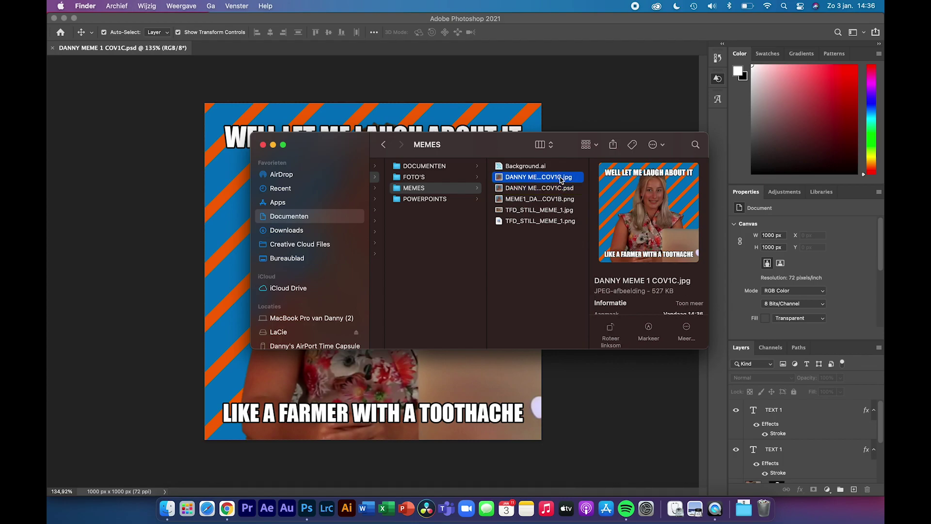
pyautogui.press('space')
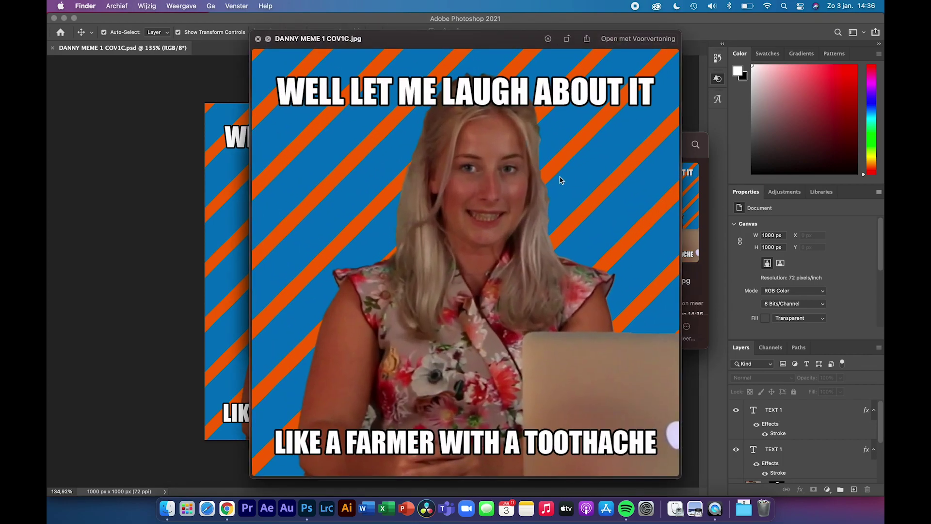